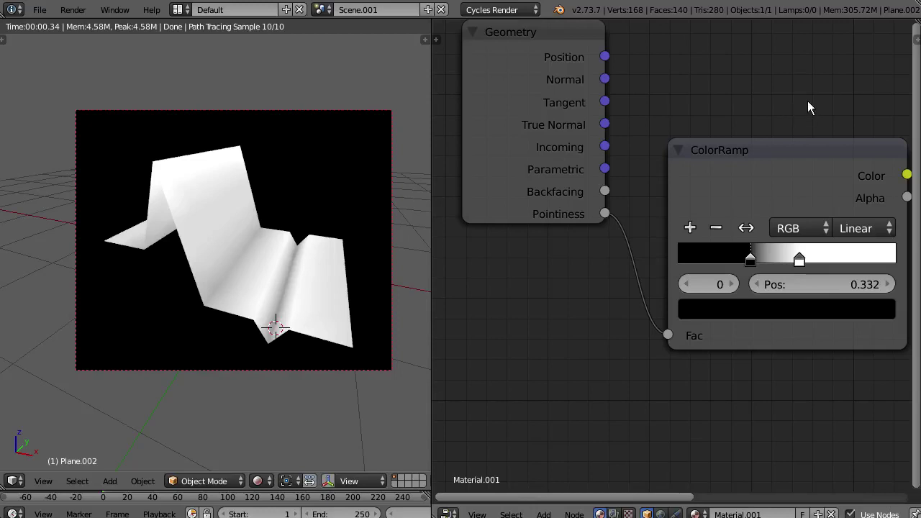
# Move the ColorRamp's black stop to position 0.360 and inspect the shading on the rendered folded plane.
pyautogui.moveTo(812, 108); pyautogui.dragTo(738, 81, button='middle')
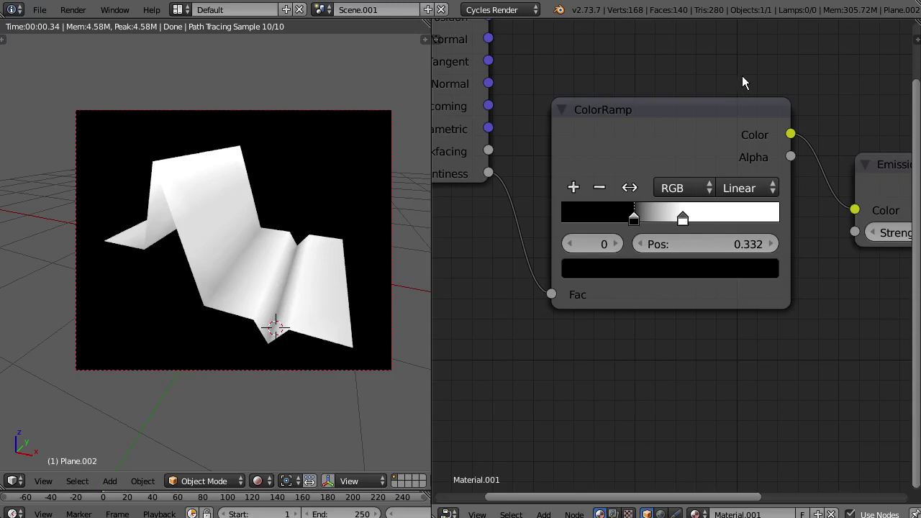
pyautogui.moveTo(746, 112); pyautogui.dragTo(770, 107, button='middle')
pyautogui.keyDown('ctrl'); pyautogui.moveTo(776, 142); pyautogui.dragTo(789, 85, button='middle'); pyautogui.keyUp('ctrl')
pyautogui.moveTo(603, 208)
pyautogui.mouseDown()
pyautogui.moveTo(592, 207)
pyautogui.moveTo(626, 207)
pyautogui.moveTo(609, 205)
pyautogui.mouseUp()
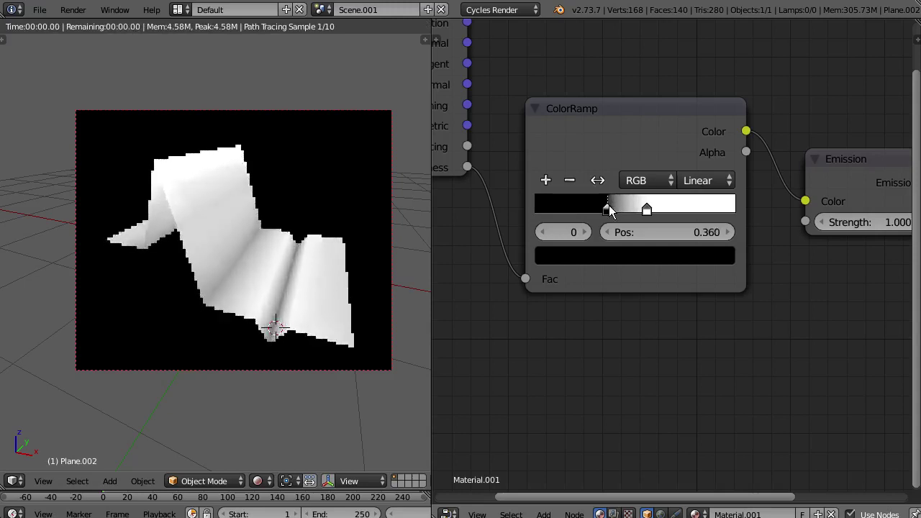
pyautogui.moveTo(351, 281); pyautogui.dragTo(327, 251, button='middle')
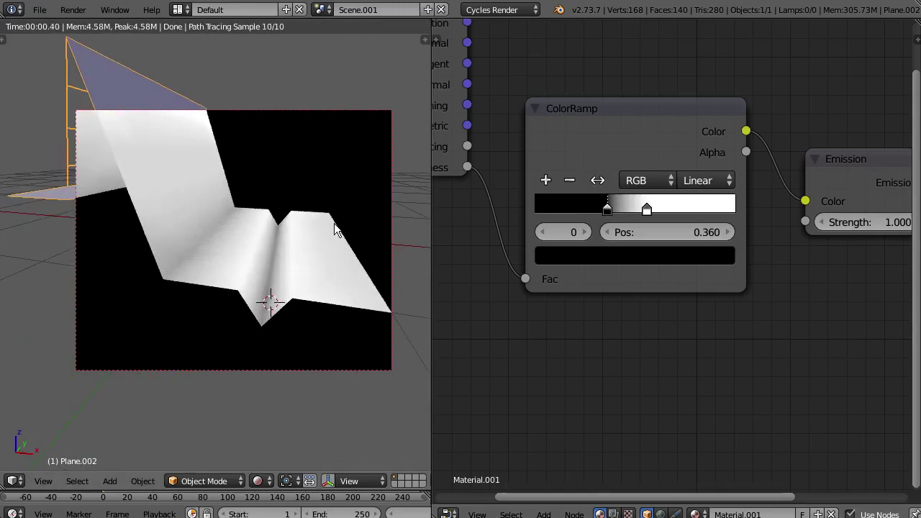
pyautogui.moveTo(256, 306); pyautogui.dragTo(225, 279, button='middle')
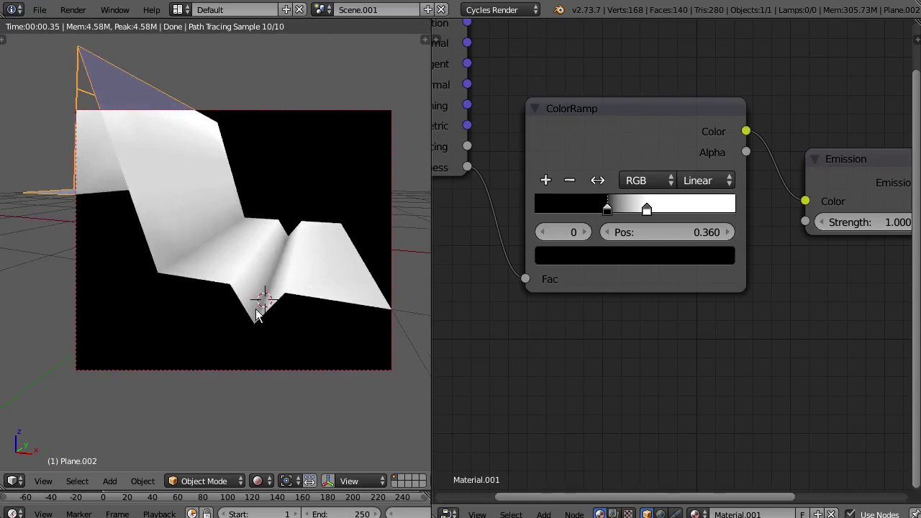
pyautogui.moveTo(259, 320)
pyautogui.mouseDown(button='middle')
pyautogui.moveTo(259, 305)
pyautogui.moveTo(284, 305)
pyautogui.moveTo(270, 317)
pyautogui.moveTo(263, 305)
pyautogui.mouseUp(button='middle')
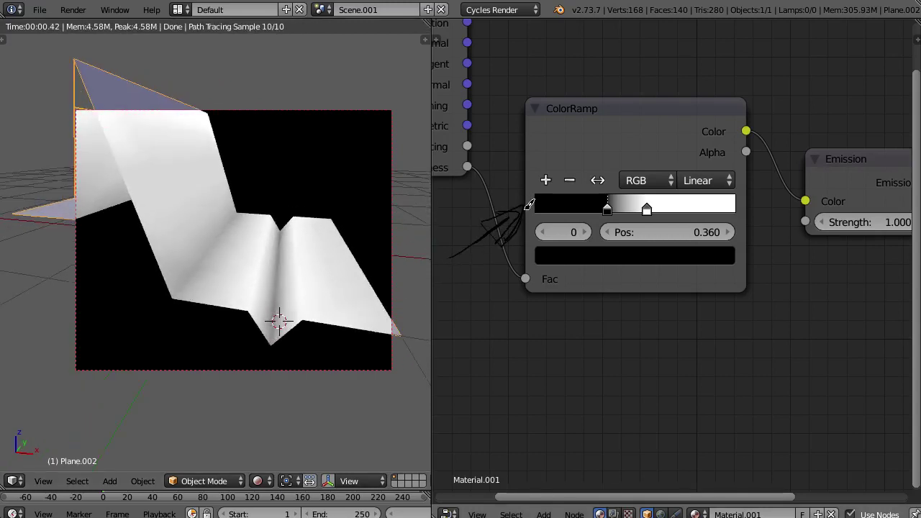
# Switch the viewport to Solid shading and sketch an angle annotation over the V-shaped groove of the folded plane.
pyautogui.moveTo(426, 212)
pyautogui.mouseDown(button='middle')
pyautogui.moveTo(298, 267)
pyautogui.moveTo(318, 292)
pyautogui.moveTo(309, 298)
pyautogui.moveTo(368, 370)
pyautogui.moveTo(335, 268)
pyautogui.moveTo(296, 285)
pyautogui.moveTo(228, 260)
pyautogui.moveTo(260, 250)
pyautogui.moveTo(258, 209)
pyautogui.mouseUp(button='middle')
pyautogui.press('z')
pyautogui.click(260, 230)
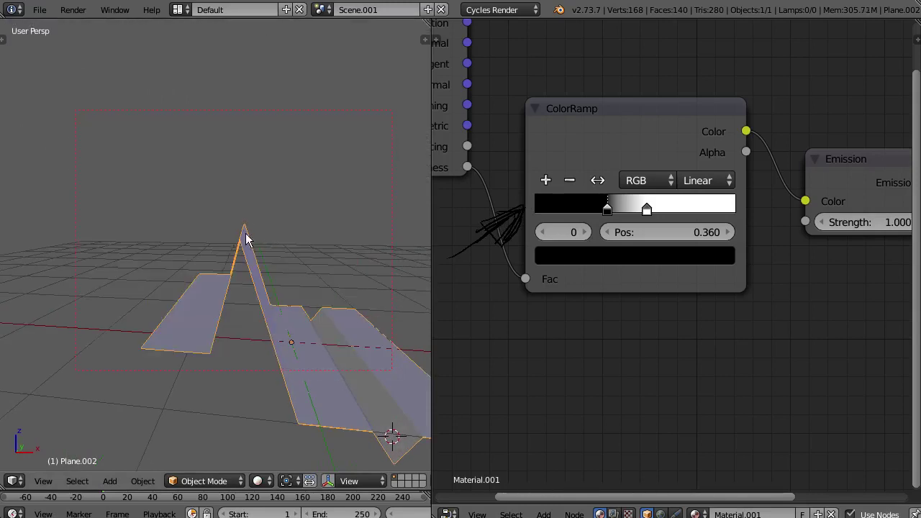
pyautogui.moveTo(387, 383)
pyautogui.mouseDown(button='middle')
pyautogui.moveTo(340, 334)
pyautogui.moveTo(213, 275)
pyautogui.moveTo(261, 274)
pyautogui.moveTo(272, 262)
pyautogui.mouseUp(button='middle')
pyautogui.moveTo(244, 299); pyautogui.dragTo(279, 298)
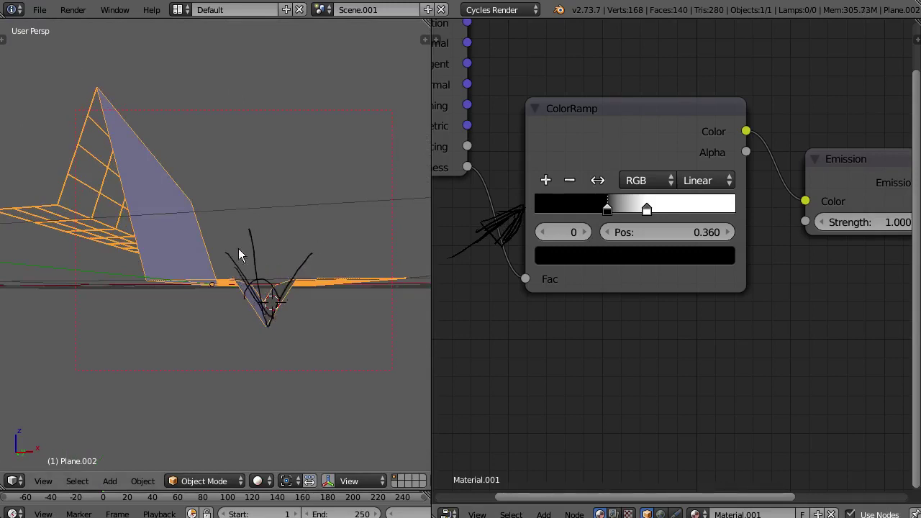
# Sketch an outer-angle annotation around the plane's raised ridge and erase its strokes.
pyautogui.moveTo(239, 253); pyautogui.dragTo(298, 330, button='middle')
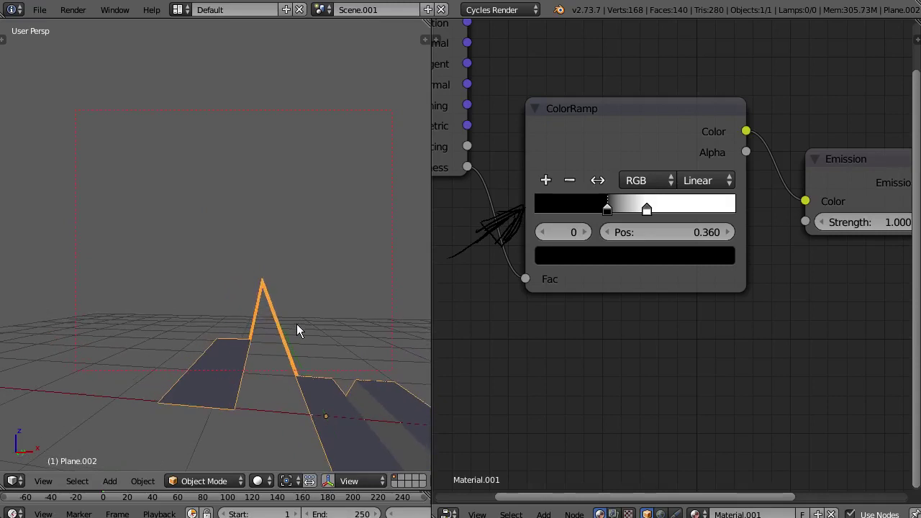
pyautogui.moveTo(277, 305); pyautogui.dragTo(289, 252)
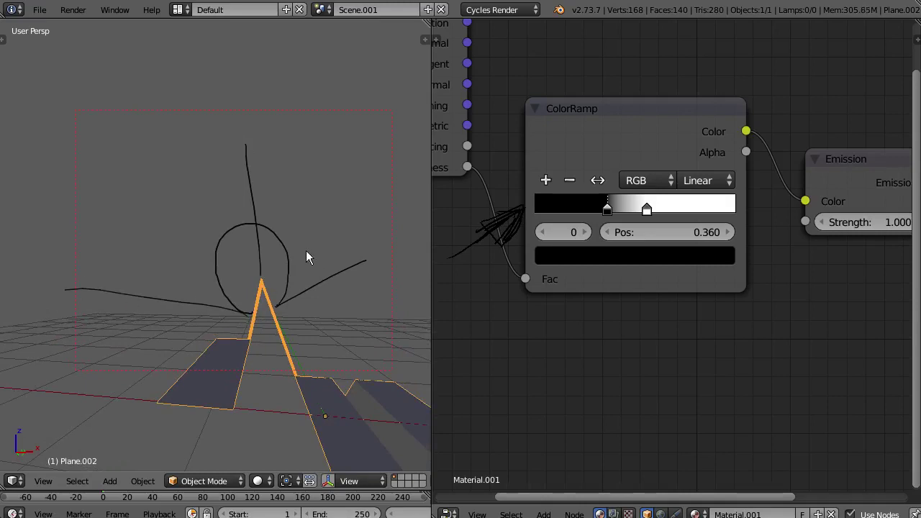
pyautogui.moveTo(258, 125); pyautogui.dragTo(303, 302, button='right')
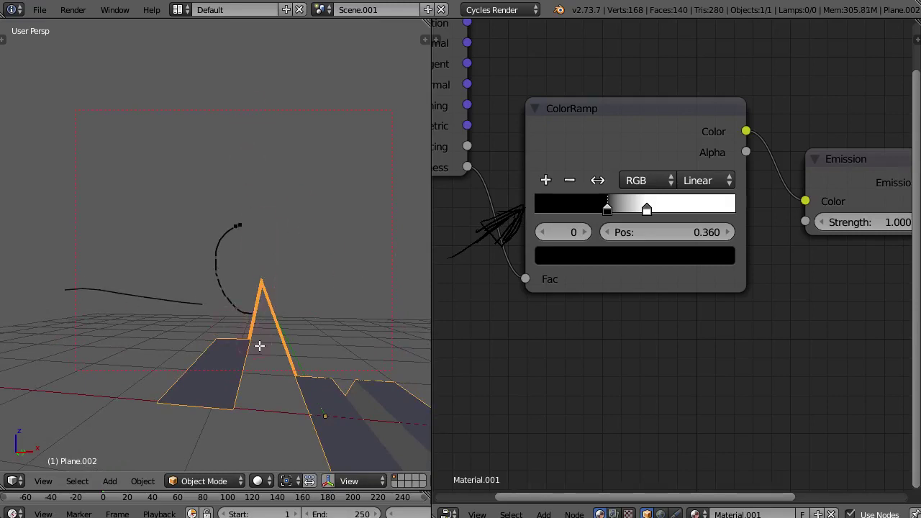
pyautogui.moveTo(259, 347); pyautogui.dragTo(228, 281, button='right')
# Draw a freehand arrow annotation pointing at the output side of the ColorRamp node.
pyautogui.press('d')
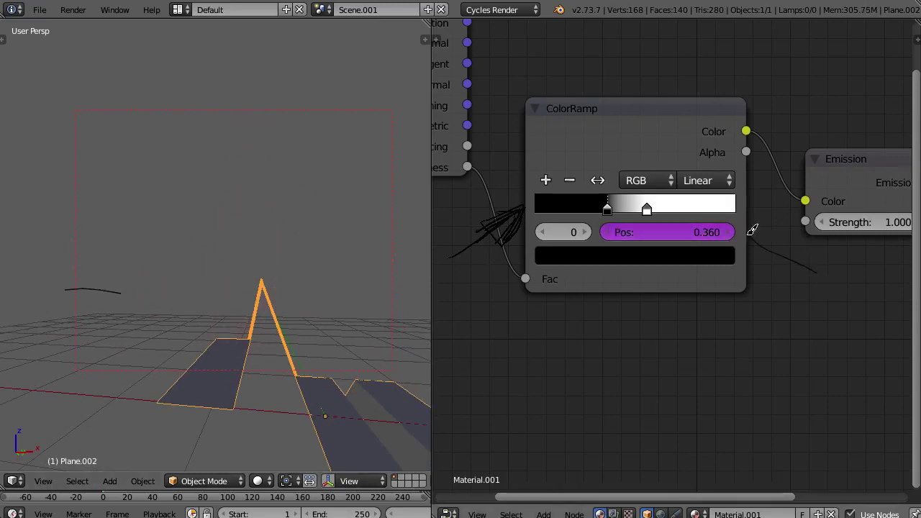
pyautogui.moveTo(749, 235); pyautogui.dragTo(758, 245)
pyautogui.hotkey('alt', 'd')
pyautogui.press('d')
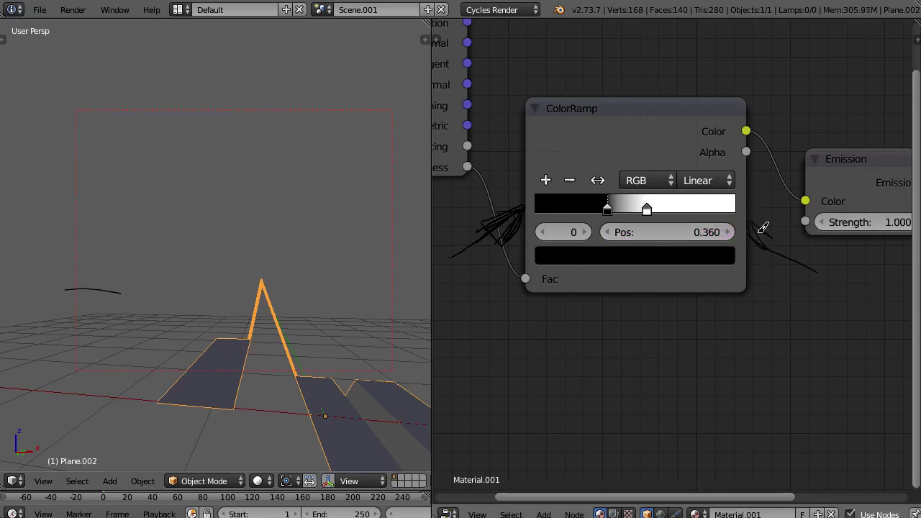
# Bypass the ColorRamp by linking Pointiness directly to the Emission color, and view the plane in rendered shading.
pyautogui.moveTo(310, 302); pyautogui.dragTo(267, 258, button='middle')
pyautogui.moveTo(604, 115); pyautogui.dragTo(601, 310)
pyautogui.moveTo(467, 167)
pyautogui.mouseDown()
pyautogui.moveTo(527, 166)
pyautogui.moveTo(805, 201)
pyautogui.mouseUp()
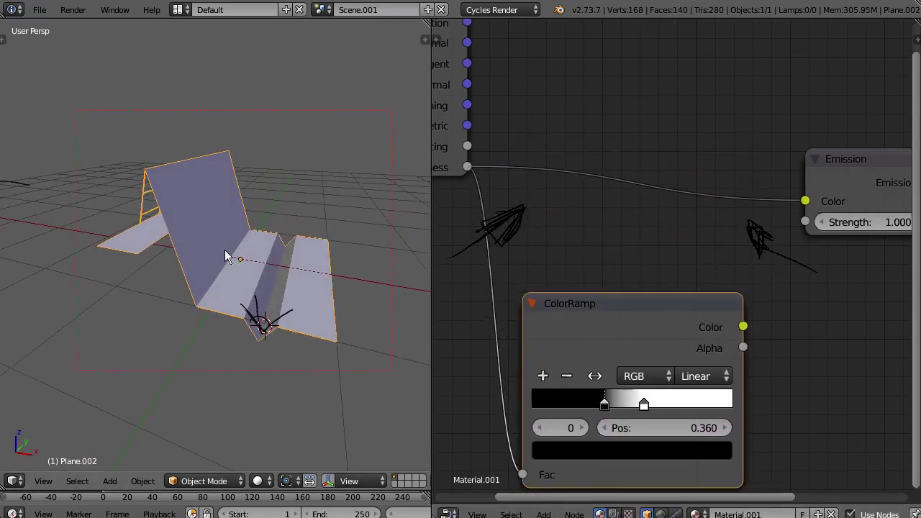
pyautogui.hotkey('shift', 'z')
pyautogui.moveTo(340, 203); pyautogui.dragTo(251, 241, button='middle')
# Reconnect the ColorRamp's Color output to Emission, move the black stop closer to the middle and set the white stop to 0.593.
pyautogui.moveTo(693, 320); pyautogui.dragTo(626, 182)
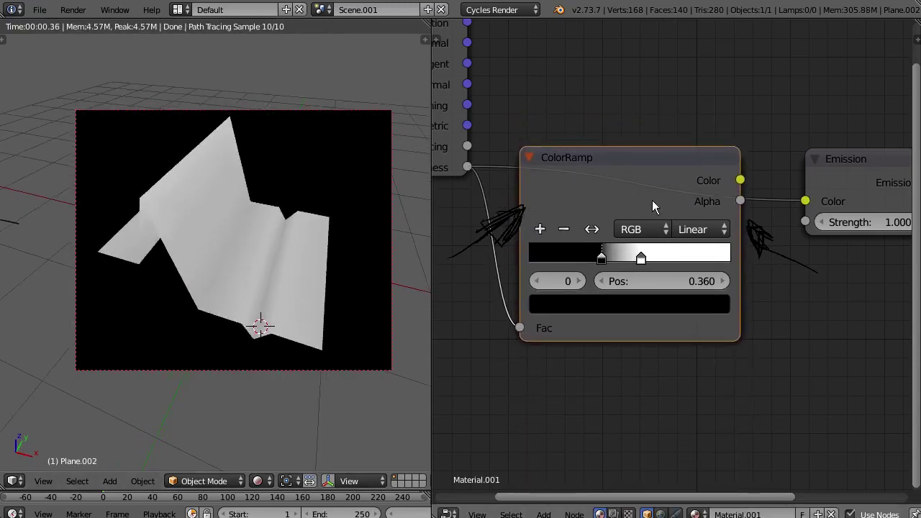
pyautogui.moveTo(803, 200)
pyautogui.mouseDown()
pyautogui.moveTo(755, 194)
pyautogui.moveTo(772, 186)
pyautogui.moveTo(806, 201)
pyautogui.mouseUp()
pyautogui.moveTo(609, 258); pyautogui.dragTo(625, 258)
pyautogui.moveTo(641, 259)
pyautogui.mouseDown()
pyautogui.moveTo(622, 260)
pyautogui.moveTo(637, 258)
pyautogui.mouseUp()
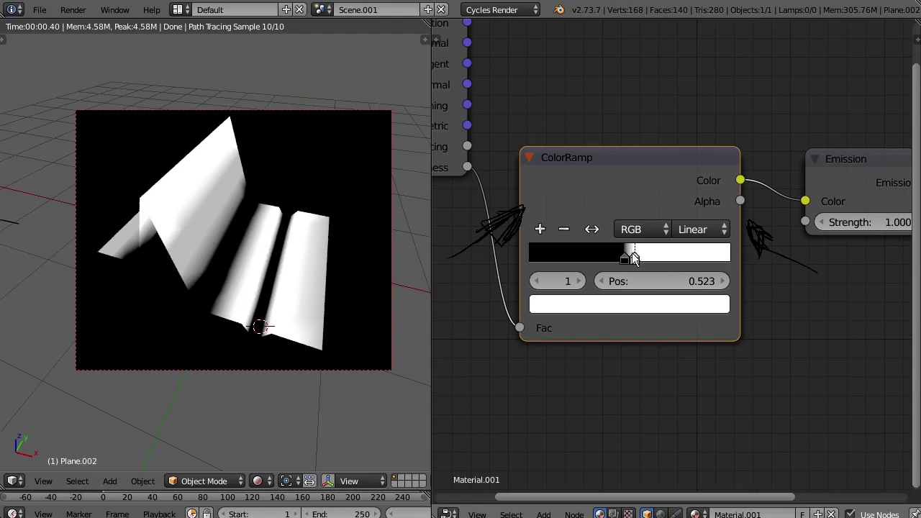
pyautogui.moveTo(635, 259); pyautogui.dragTo(654, 259)
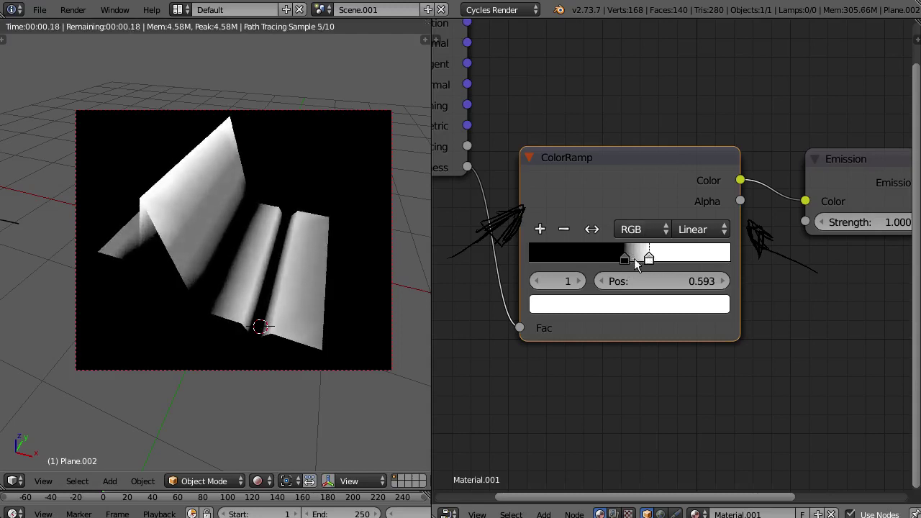
# Switch the folded plane to Vertex Paint mode and apply Dirty Vertex Colors.
pyautogui.moveTo(322, 248)
pyautogui.mouseDown(button='middle')
pyautogui.moveTo(298, 240)
pyautogui.moveTo(289, 214)
pyautogui.moveTo(299, 250)
pyautogui.moveTo(322, 259)
pyautogui.moveTo(335, 247)
pyautogui.mouseUp(button='middle')
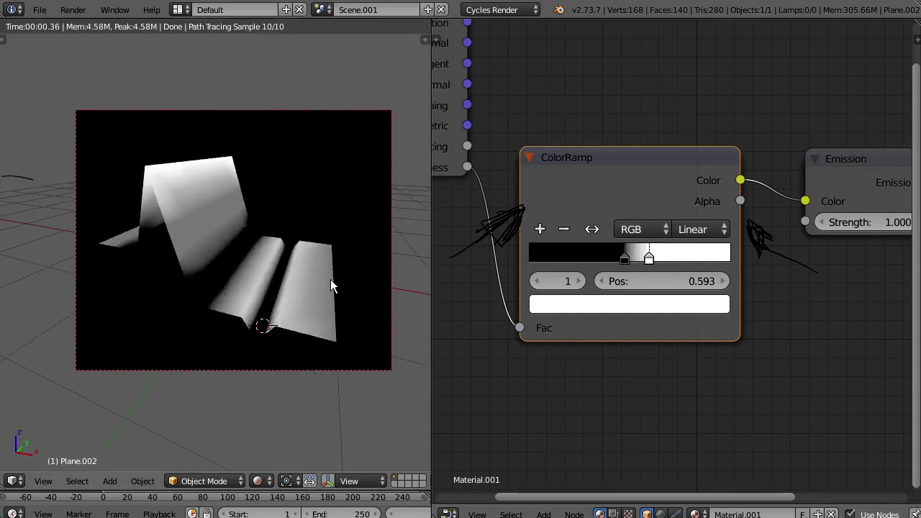
pyautogui.click(203, 481)
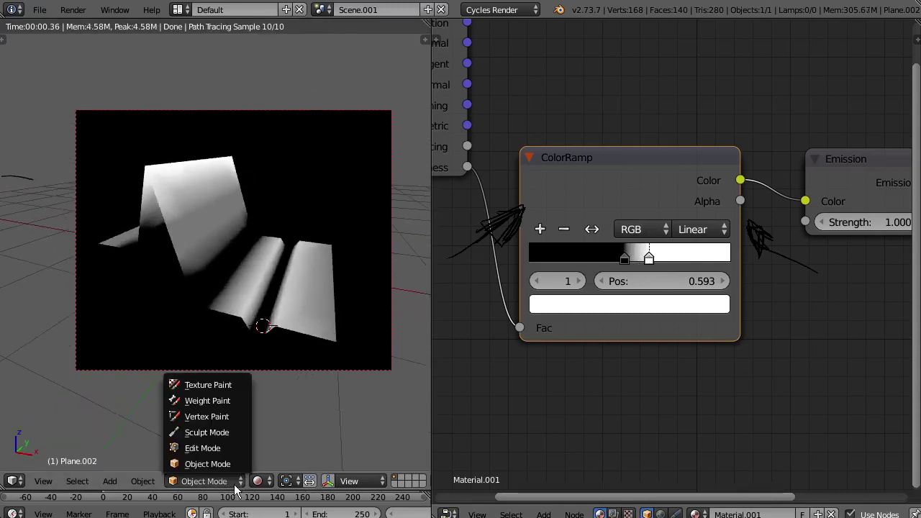
pyautogui.click(222, 414)
pyautogui.click(83, 484)
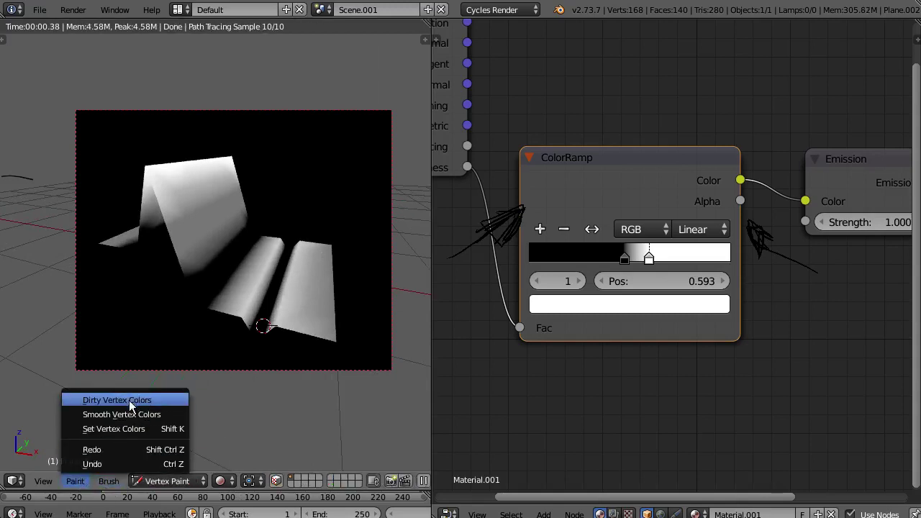
pyautogui.click(173, 406)
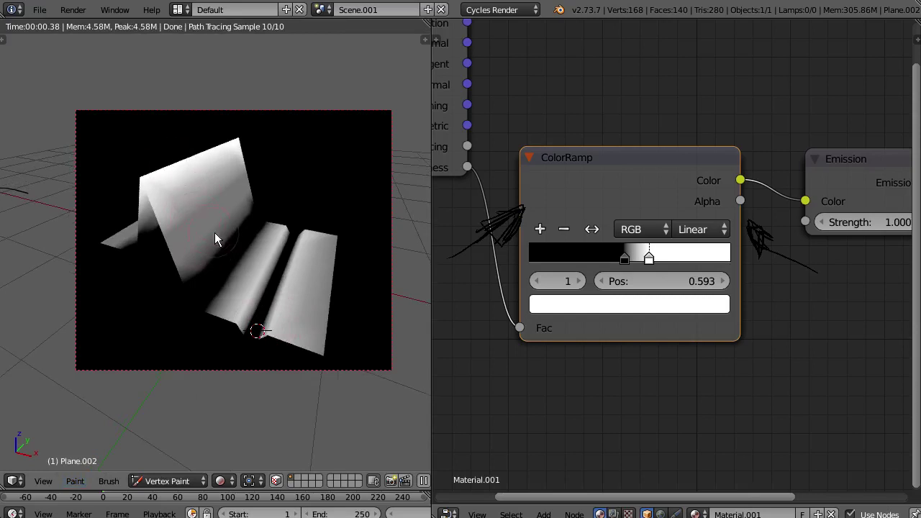
pyautogui.moveTo(300, 126); pyautogui.dragTo(293, 184, button='middle')
# Open the scene containing the sculpted figure and frame its head and arms in solid shading.
pyautogui.click(319, 10)
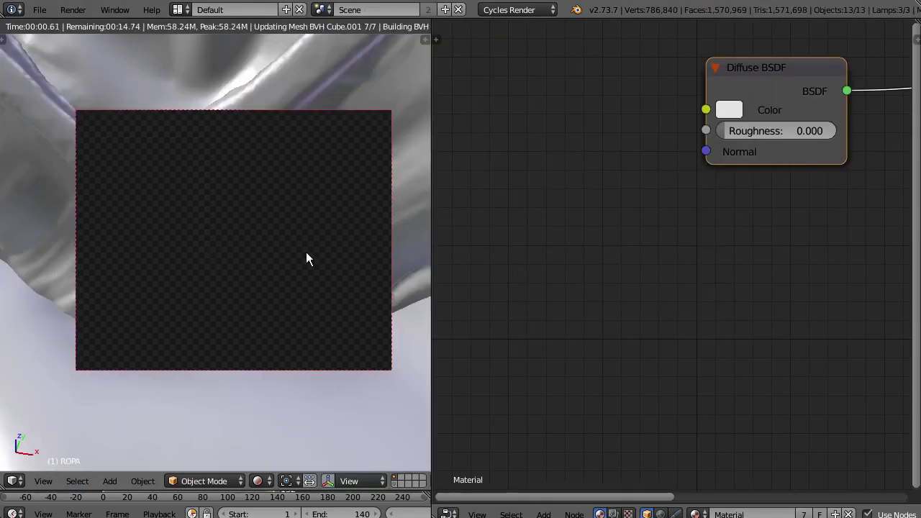
pyautogui.hotkey('shift', 'z')
pyautogui.moveTo(306, 311); pyautogui.dragTo(307, 221, button='middle')
pyautogui.scroll(-12, 307, 229)
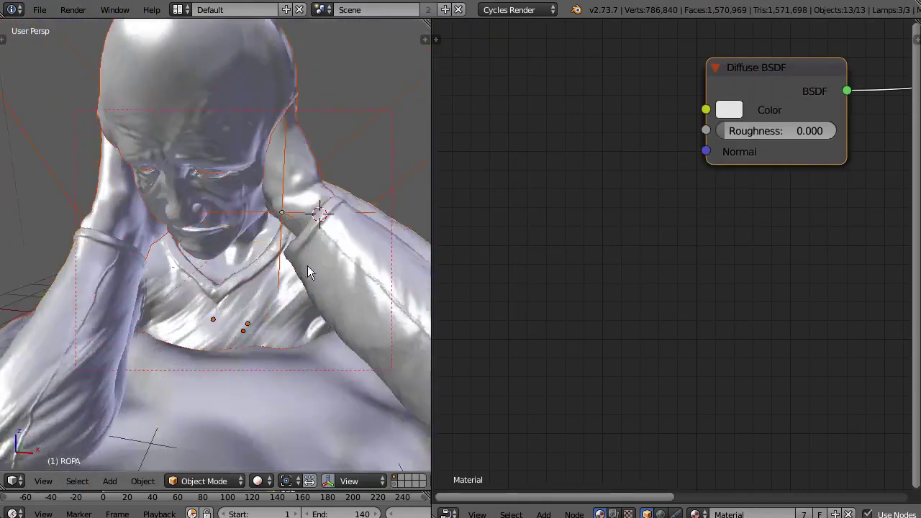
pyautogui.scroll(4, 301, 269)
pyautogui.moveTo(302, 269); pyautogui.dragTo(283, 243, button='middle')
pyautogui.scroll(-3, 315, 215)
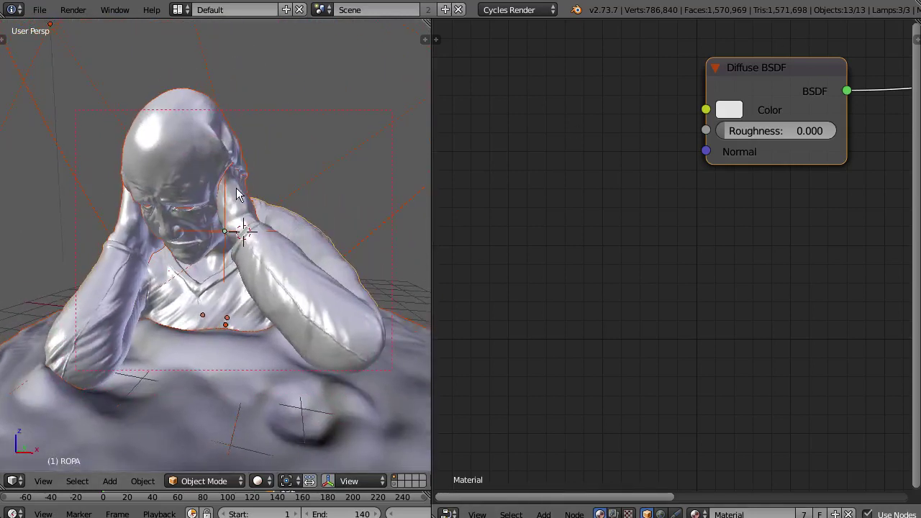
# Display the sculpture in Rendered shading and define a render border around its head and upper body.
pyautogui.press('z')
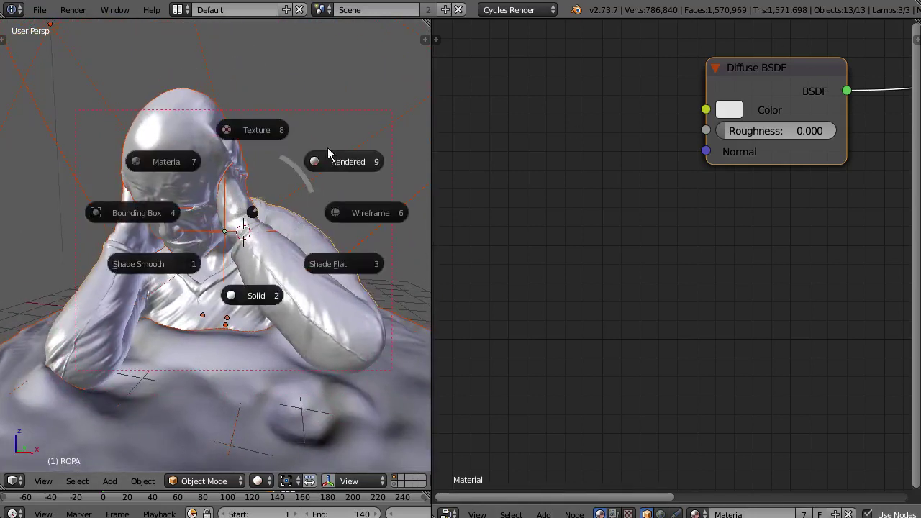
pyautogui.click(257, 210)
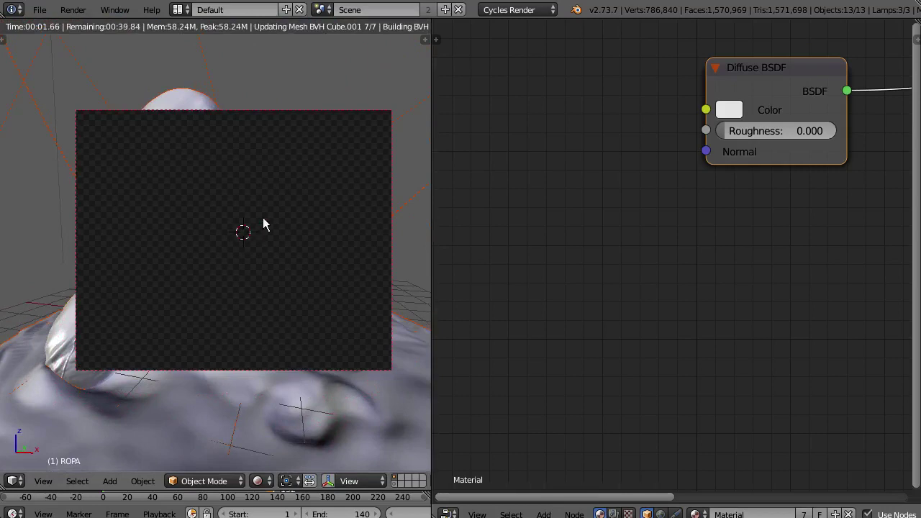
pyautogui.hotkey('ctrl', 'b')
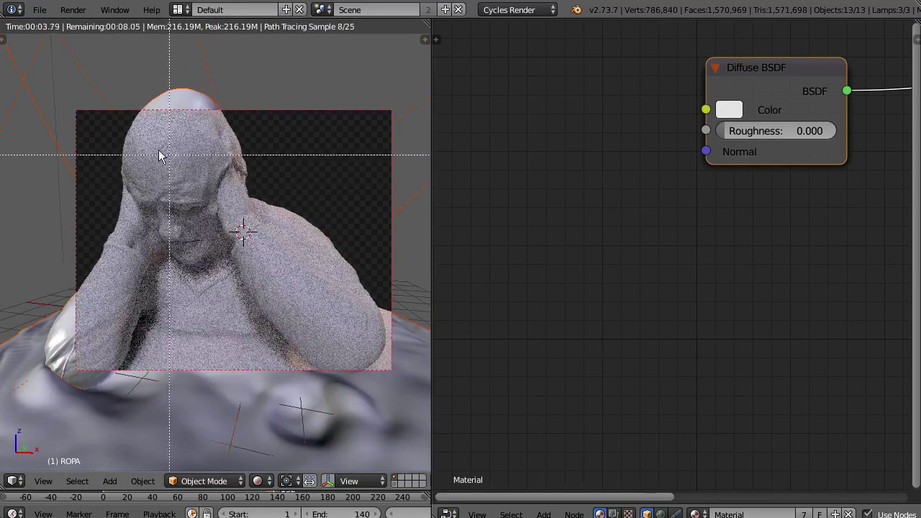
pyautogui.moveTo(99, 109); pyautogui.dragTo(340, 276)
pyautogui.scroll(2, 248, 232)
pyautogui.moveTo(248, 236); pyautogui.dragTo(264, 268, button='middle')
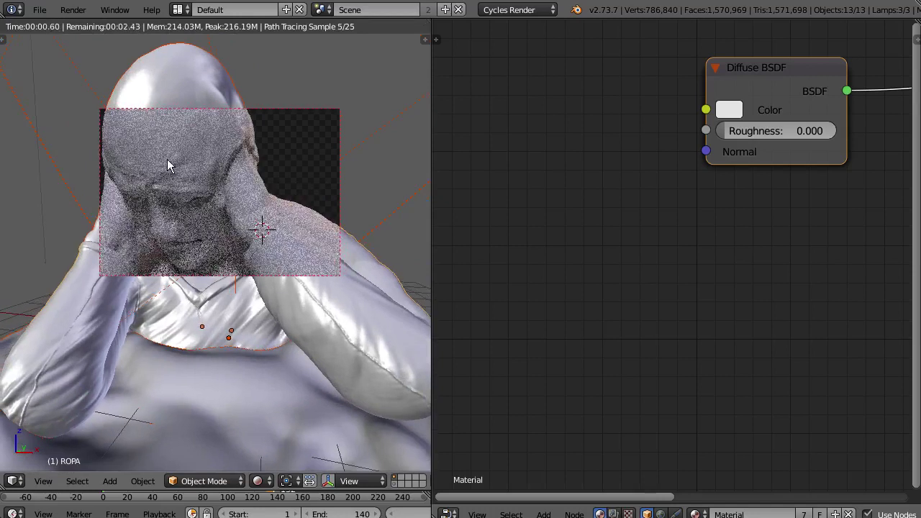
pyautogui.hotkey('ctrl', 'b')
pyautogui.moveTo(77, 76); pyautogui.dragTo(384, 347)
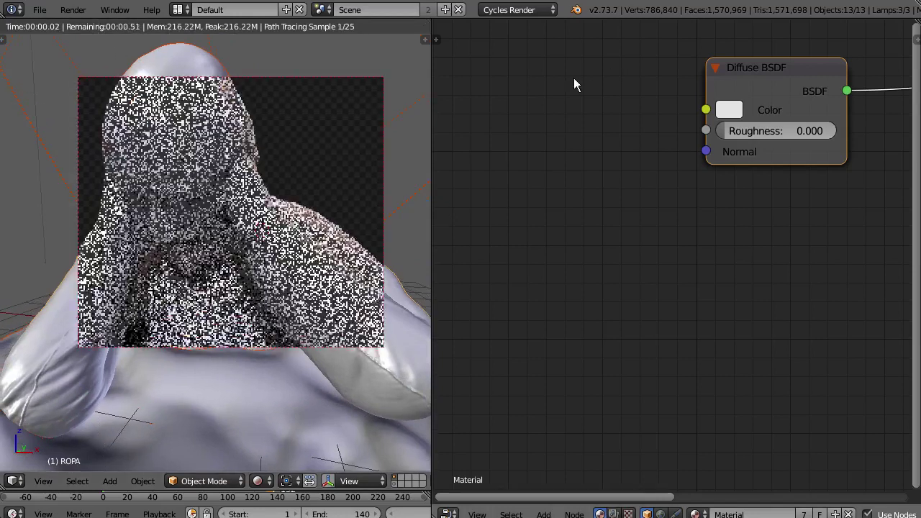
# Add a Geometry input node to the material, well ahead of the Diffuse BSDF node.
pyautogui.moveTo(598, 113); pyautogui.dragTo(684, 152, button='middle')
pyautogui.scroll(-2, 596, 190)
pyautogui.moveTo(529, 210); pyautogui.dragTo(573, 225, button='middle')
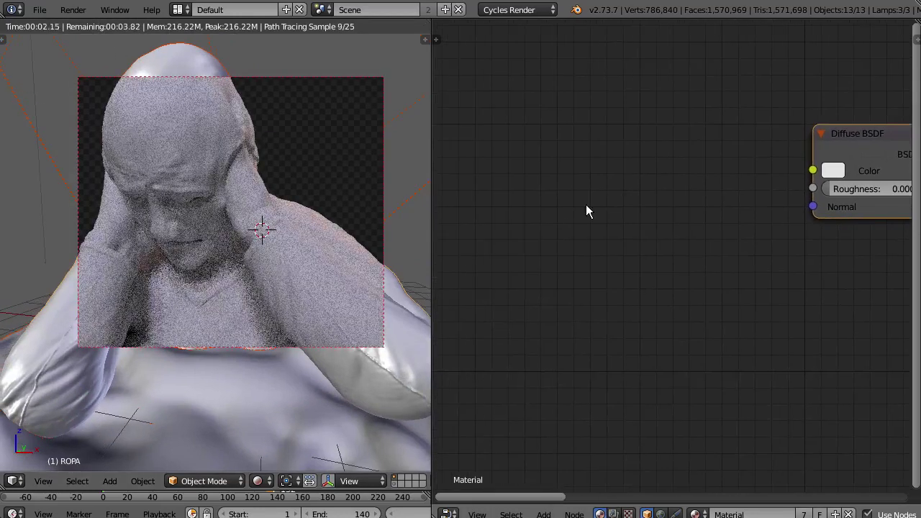
pyautogui.moveTo(578, 172); pyautogui.dragTo(593, 193, button='middle')
pyautogui.moveTo(554, 223); pyautogui.dragTo(571, 210, button='middle')
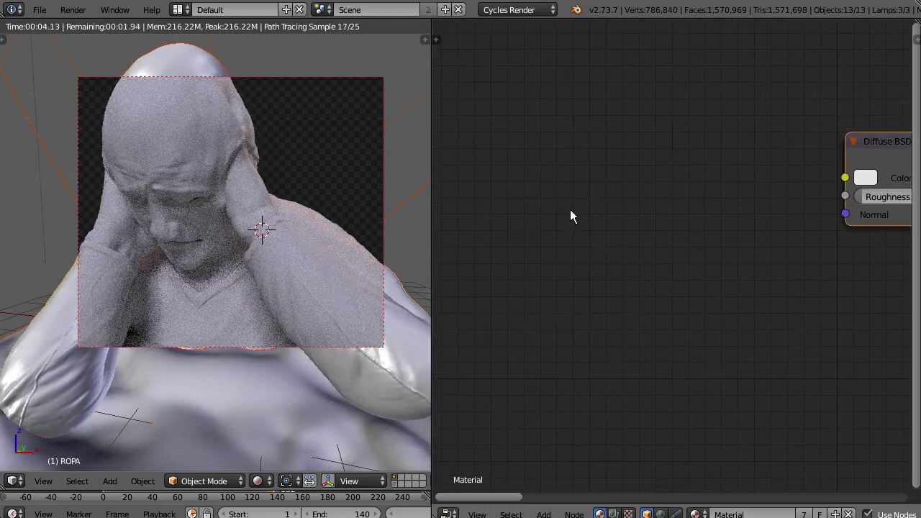
pyautogui.moveTo(556, 167); pyautogui.dragTo(544, 170, button='middle')
pyautogui.hotkey('shift', 'a')
pyautogui.moveTo(504, 239)
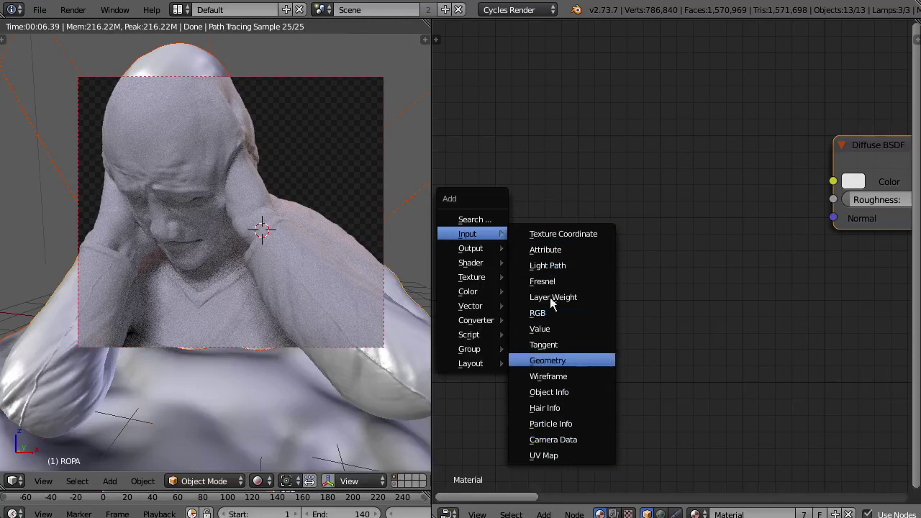
pyautogui.click(548, 360)
pyautogui.click(455, 79)
# Add a ColorRamp node and place it between the Geometry and Diffuse BSDF nodes.
pyautogui.hotkey('shift', 'a')
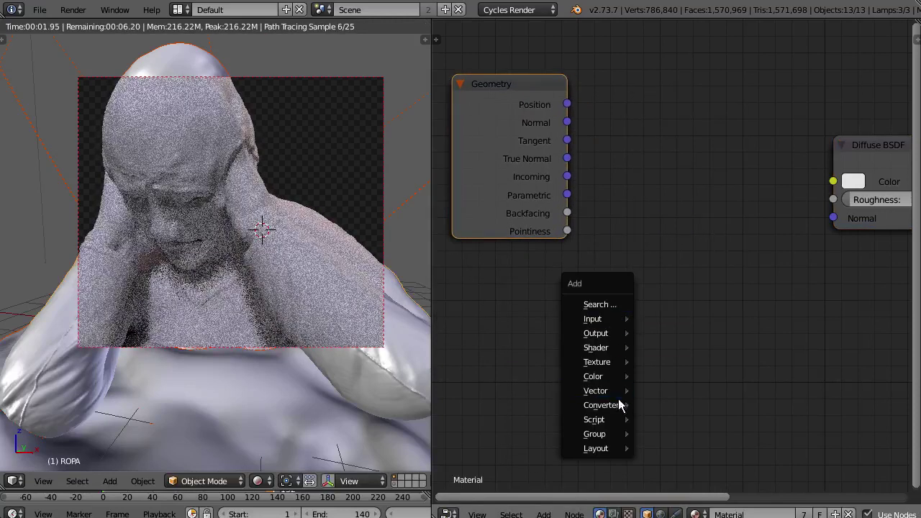
pyautogui.moveTo(623, 406)
pyautogui.click(683, 247)
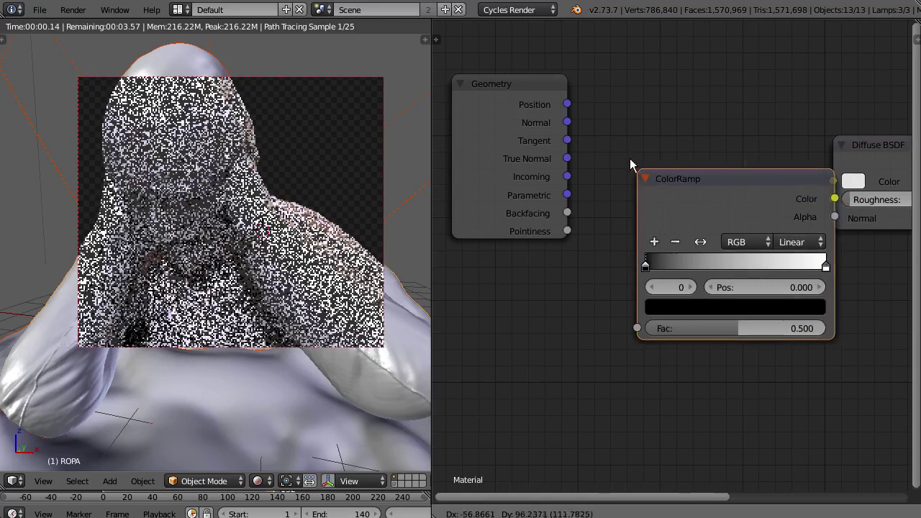
pyautogui.click(598, 137)
pyautogui.moveTo(567, 231); pyautogui.dragTo(564, 252)
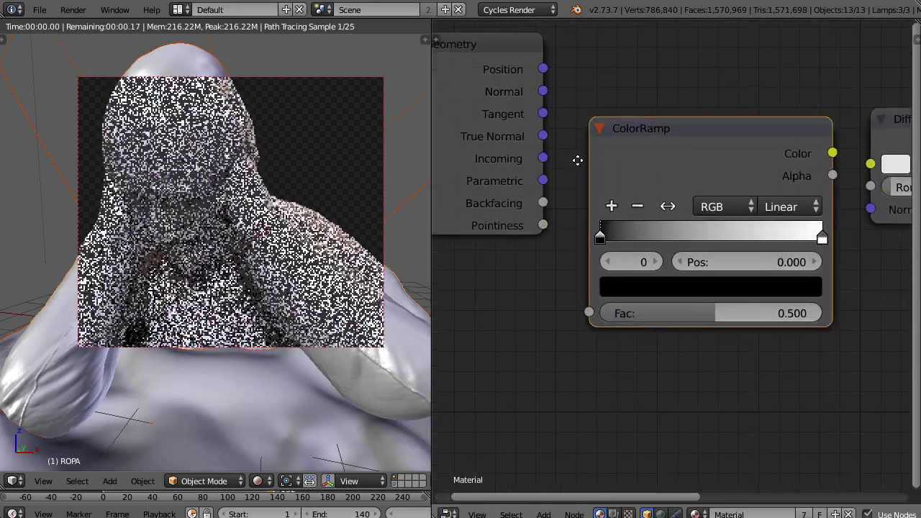
pyautogui.scroll(3, 571, 187)
pyautogui.scroll(-3, 571, 186)
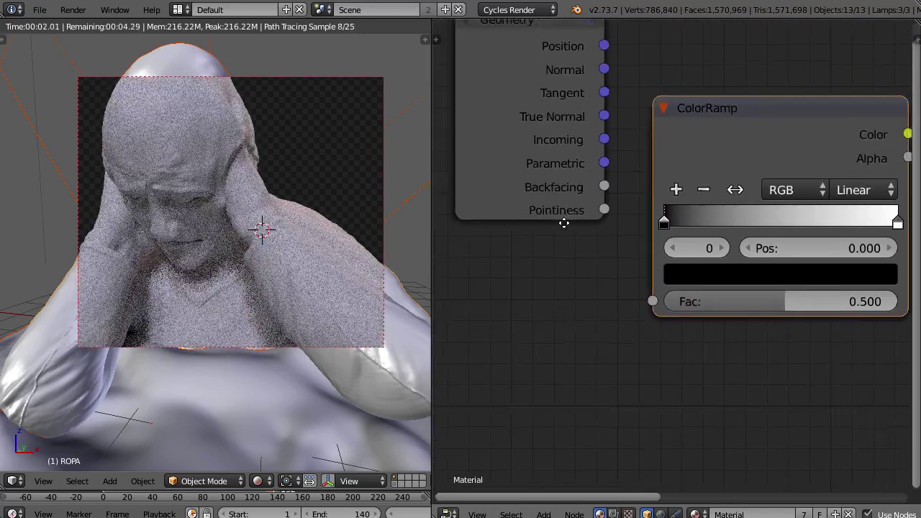
# Link the Geometry node's Pointiness output directly to the Diffuse BSDF's Color input and examine the rendered figure's face and chest.
pyautogui.moveTo(537, 243); pyautogui.dragTo(804, 198)
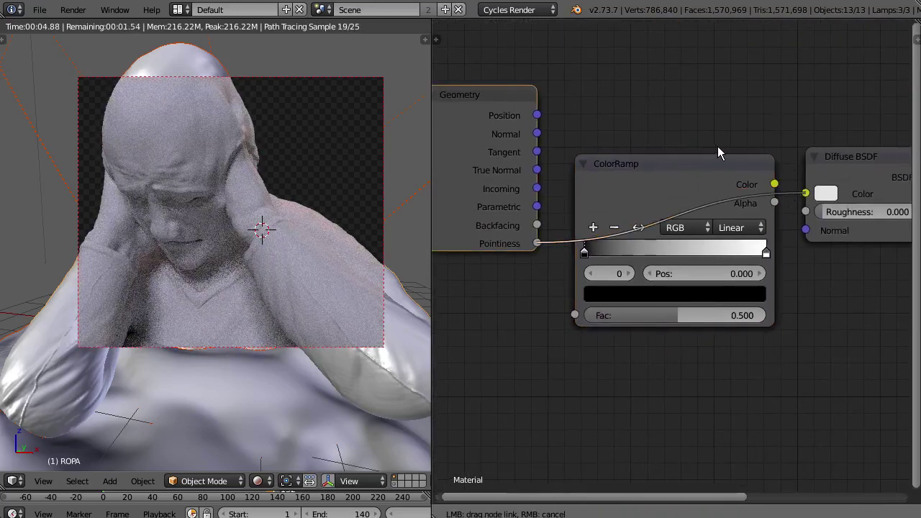
pyautogui.moveTo(718, 153); pyautogui.dragTo(756, 140)
pyautogui.moveTo(757, 140); pyautogui.dragTo(742, 110, button='middle')
pyautogui.scroll(-1, 728, 153)
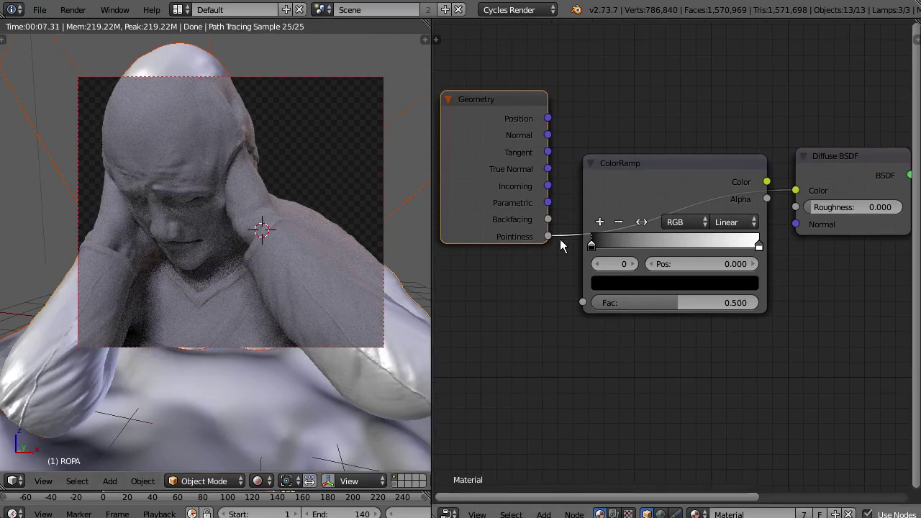
pyautogui.moveTo(302, 287); pyautogui.dragTo(256, 230, button='middle')
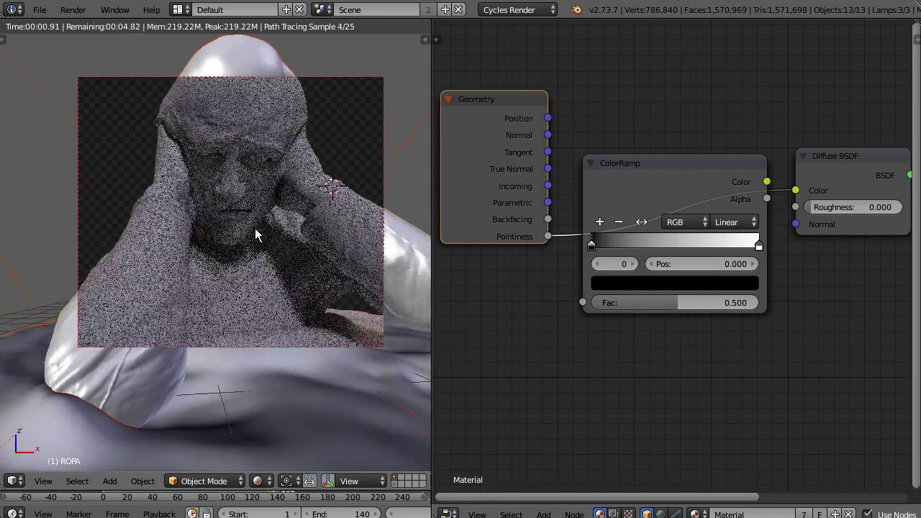
pyautogui.scroll(5, 266, 236)
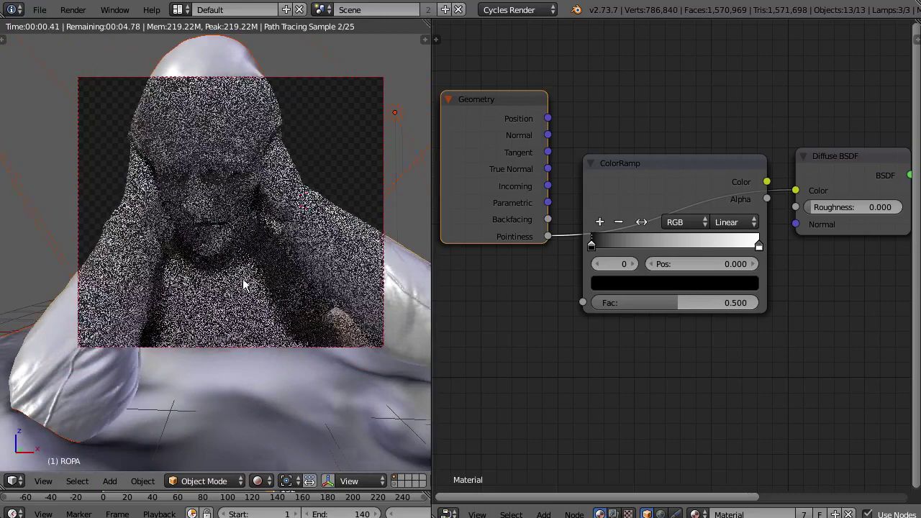
pyautogui.scroll(3, 275, 242)
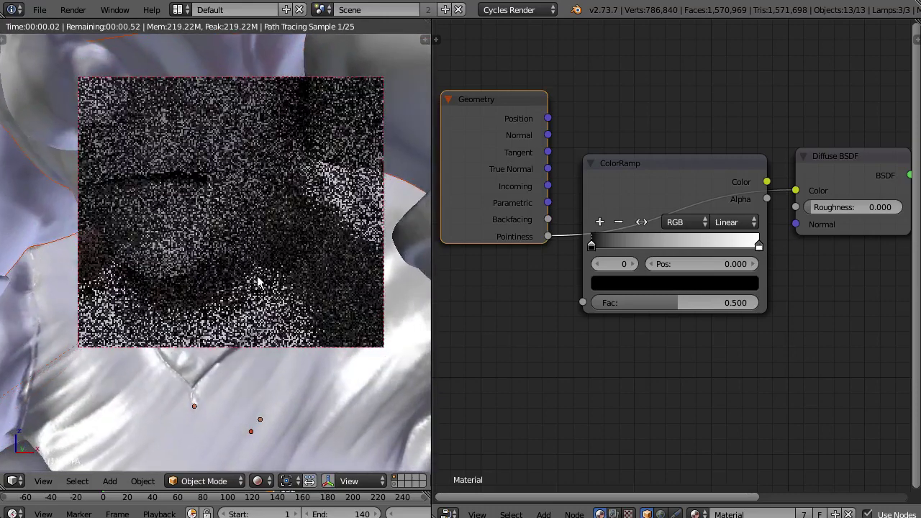
pyautogui.scroll(-5, 263, 290)
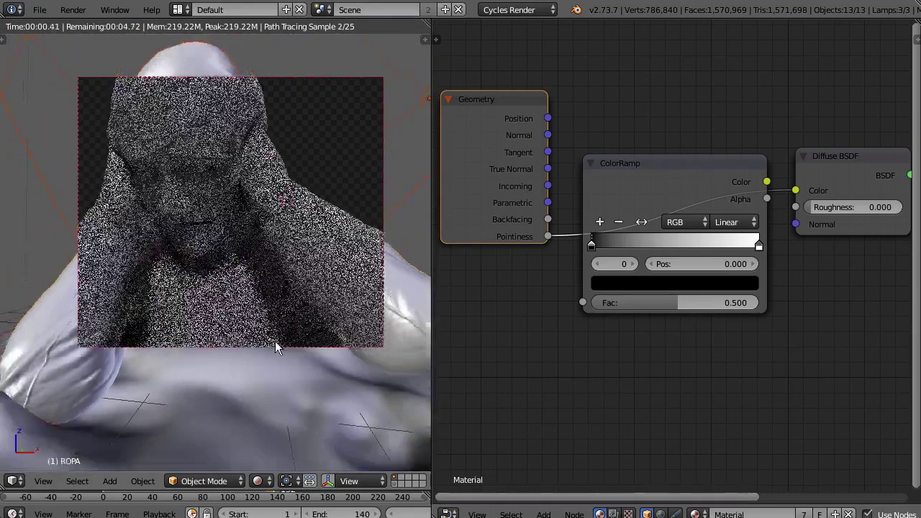
pyautogui.moveTo(275, 348)
pyautogui.mouseDown(button='middle')
pyautogui.moveTo(287, 308)
pyautogui.moveTo(277, 313)
pyautogui.moveTo(282, 322)
pyautogui.moveTo(343, 291)
pyautogui.mouseUp(button='middle')
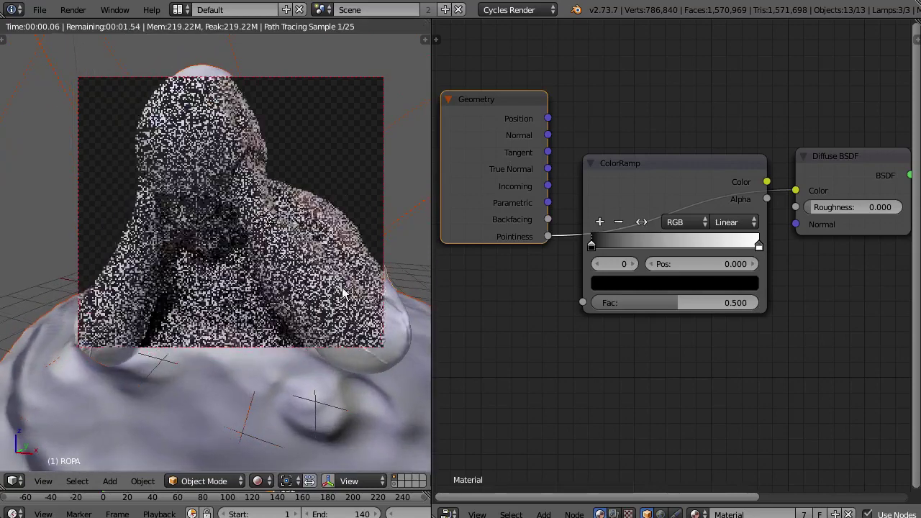
# Route Pointiness through the ColorRamp into the Diffuse Color, and place the ramp's black stop at 0.432 and white stop at 0.527.
pyautogui.moveTo(548, 236); pyautogui.dragTo(606, 289)
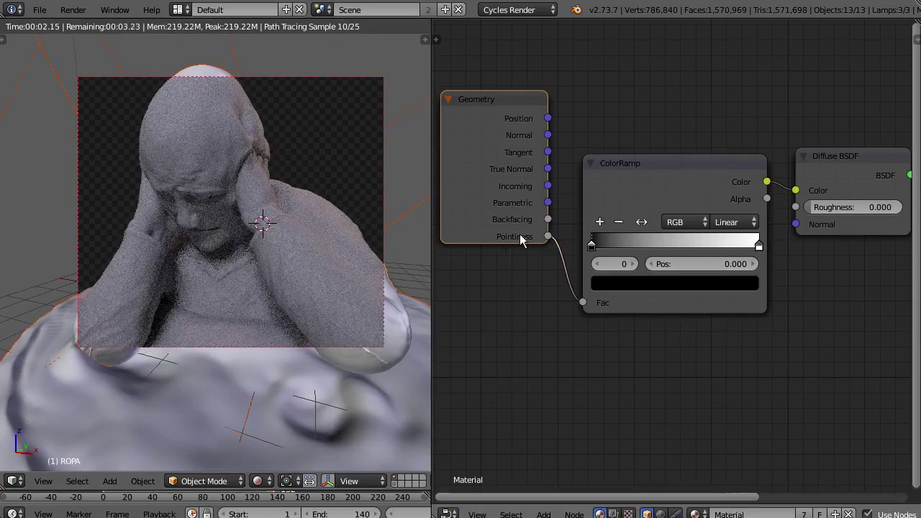
pyautogui.moveTo(592, 245); pyautogui.dragTo(642, 247)
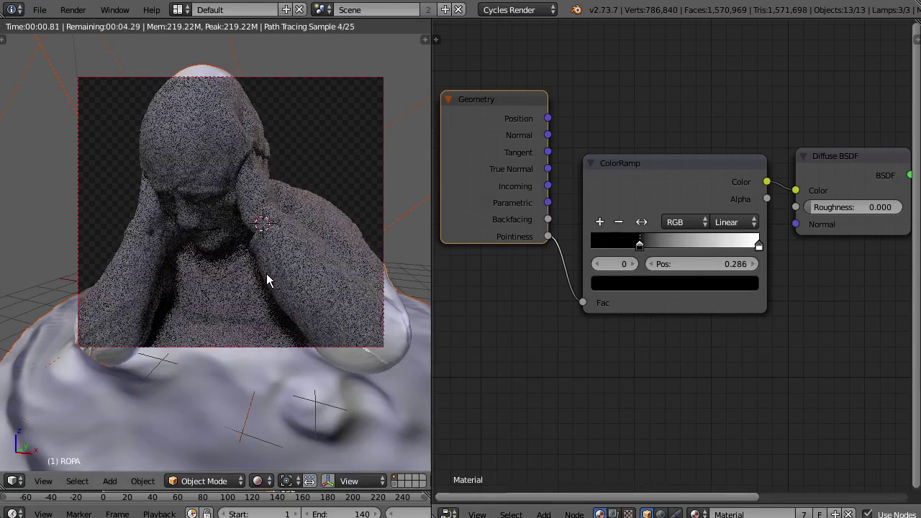
pyautogui.scroll(1, 260, 299)
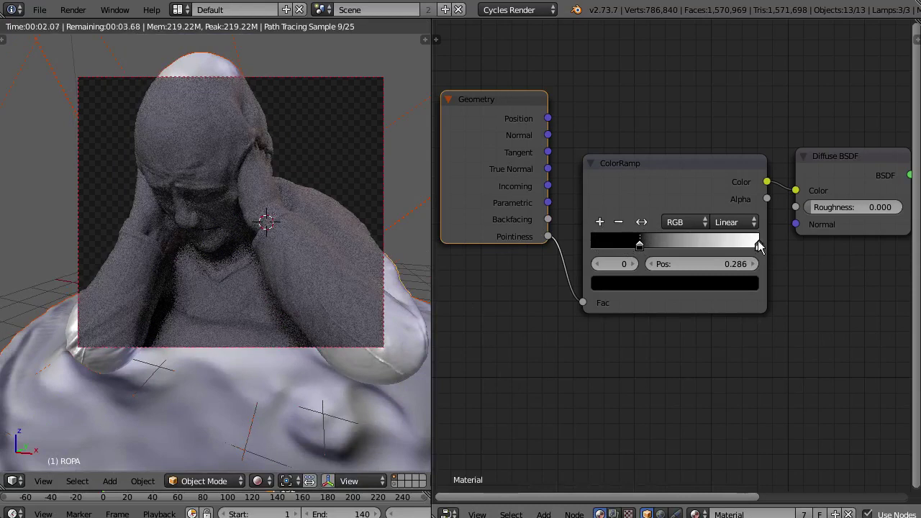
pyautogui.moveTo(760, 247); pyautogui.dragTo(681, 246)
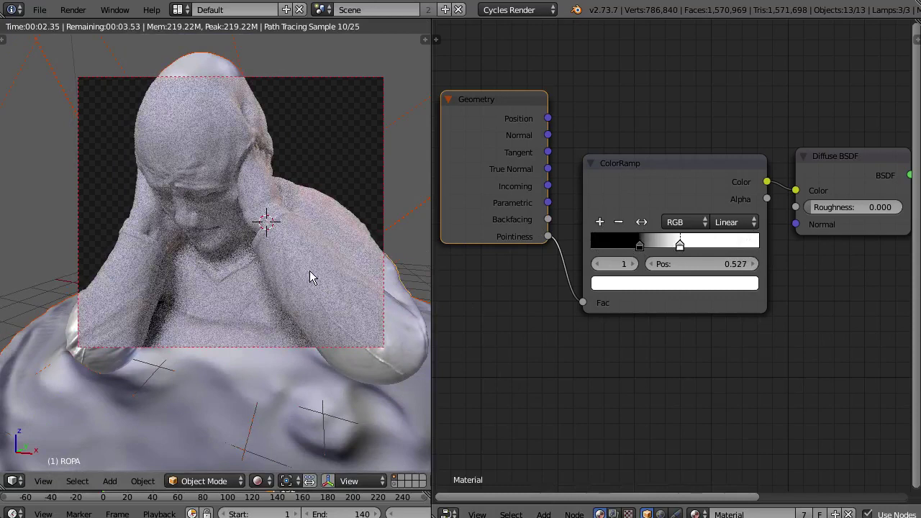
pyautogui.moveTo(643, 246); pyautogui.dragTo(677, 244)
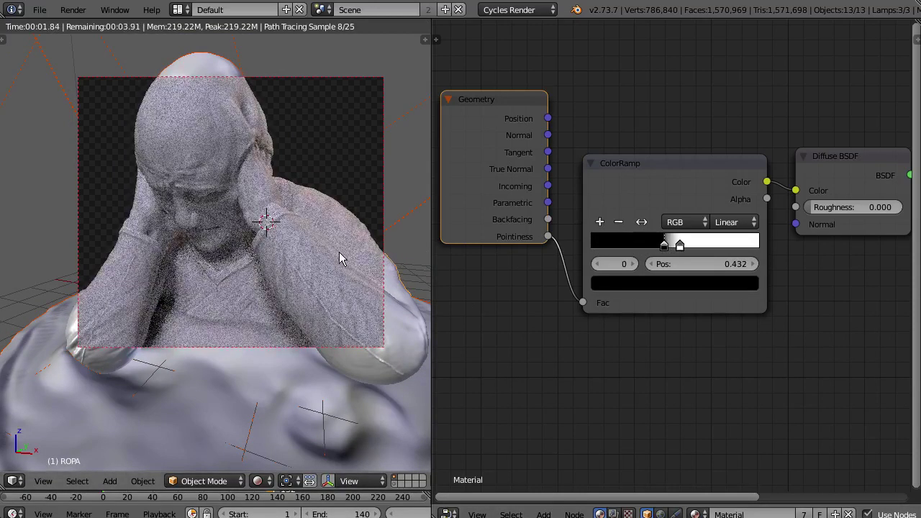
# Restrict the render border to the sleeve cuff beside the face and move the ColorRamp's black stop to 0.491.
pyautogui.hotkey('ctrl', 'b')
pyautogui.moveTo(297, 234); pyautogui.dragTo(404, 347)
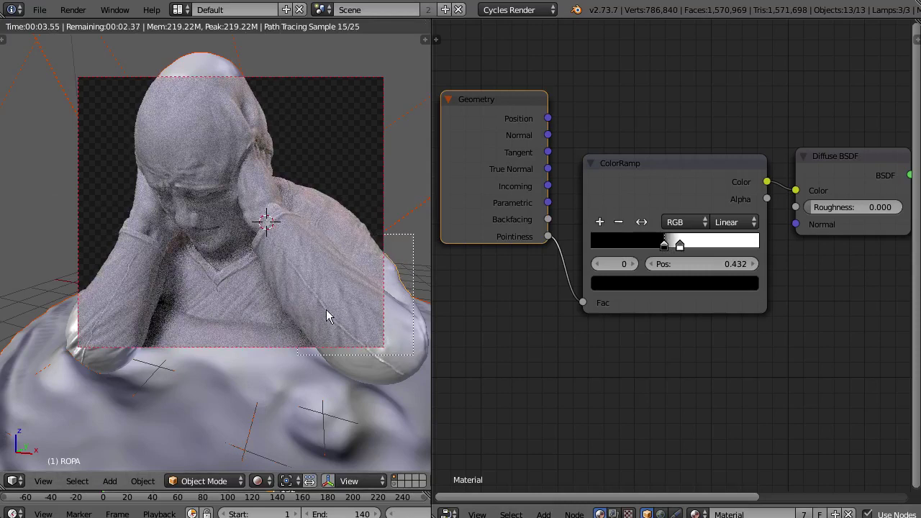
pyautogui.scroll(6, 311, 318)
pyautogui.keyDown('shift'); pyautogui.moveTo(360, 219); pyautogui.dragTo(281, 247, button='middle'); pyautogui.keyUp('shift')
pyautogui.scroll(-7, 327, 295)
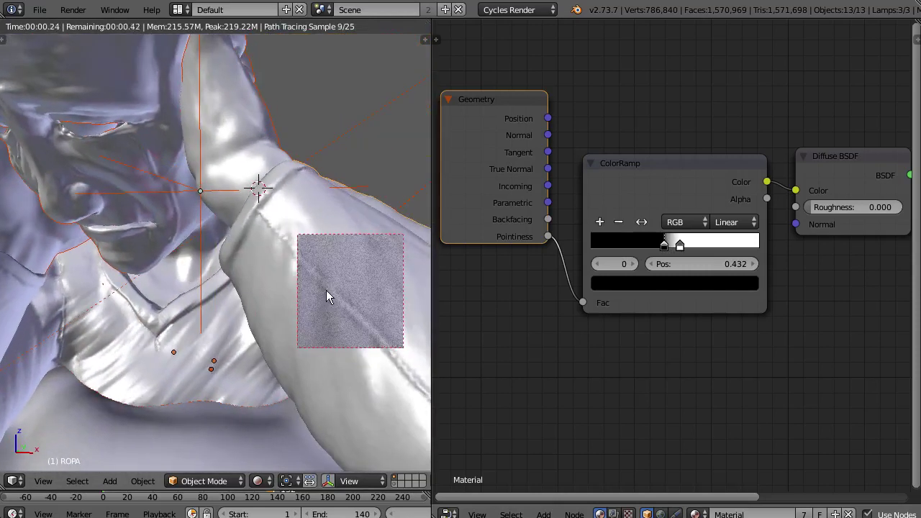
pyautogui.hotkey('ctrl', 'b')
pyautogui.moveTo(202, 170); pyautogui.dragTo(335, 275)
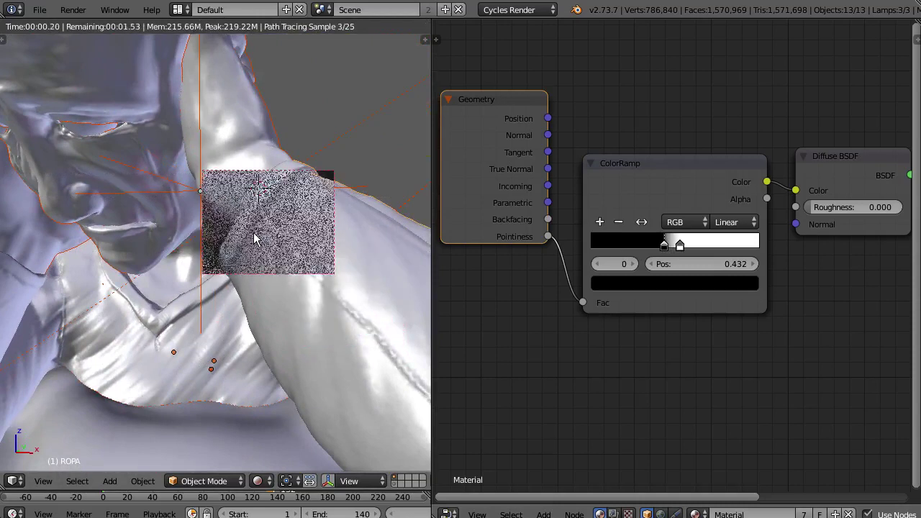
pyautogui.moveTo(682, 248); pyautogui.dragTo(679, 247)
pyautogui.click(672, 250)
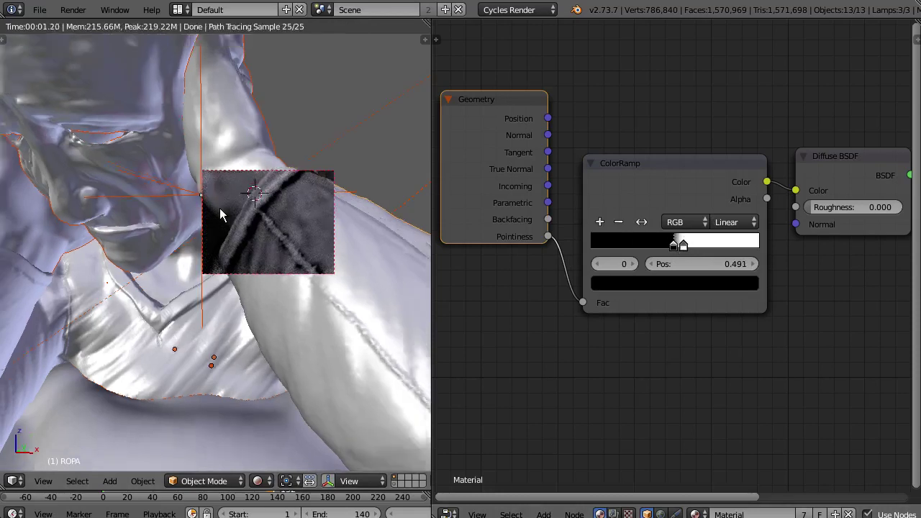
# Enlarge the render border to cover the whole figure and set the ColorRamp's white stop to 0.527.
pyautogui.scroll(-4, 221, 215)
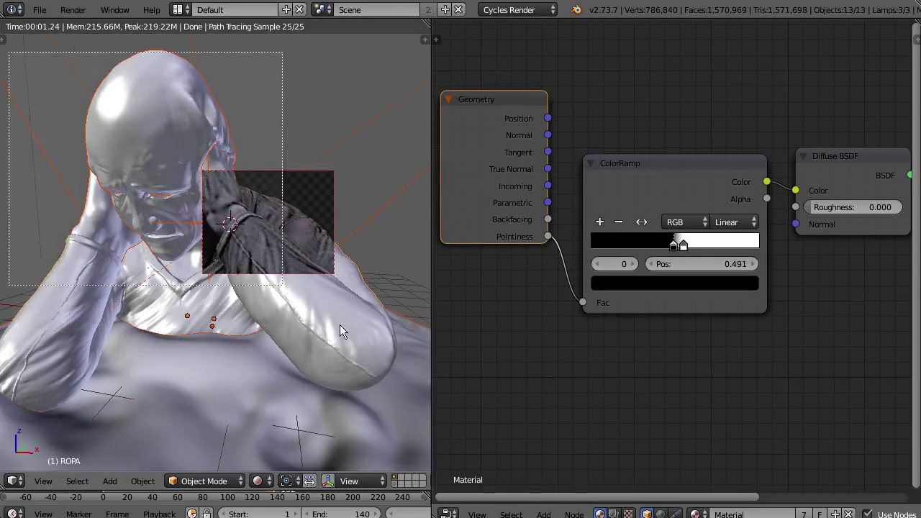
pyautogui.moveTo(341, 326); pyautogui.dragTo(431, 421)
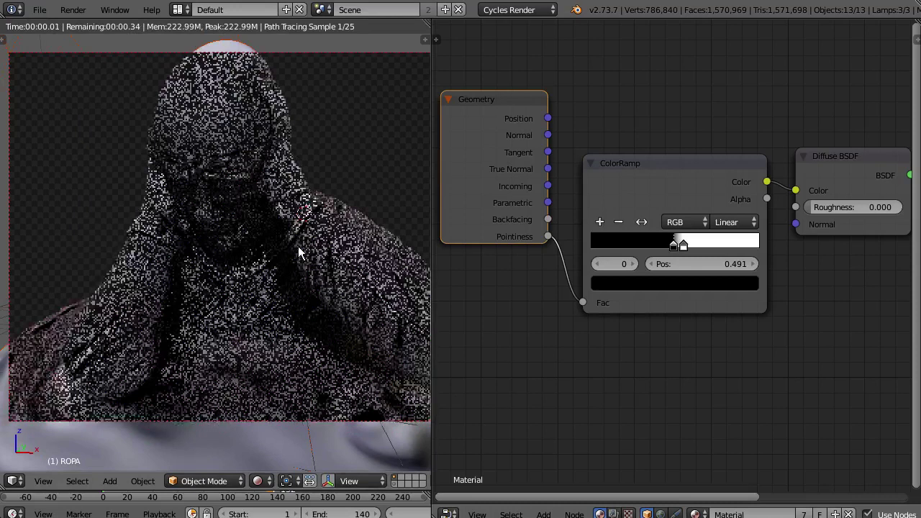
pyautogui.scroll(-1, 298, 246)
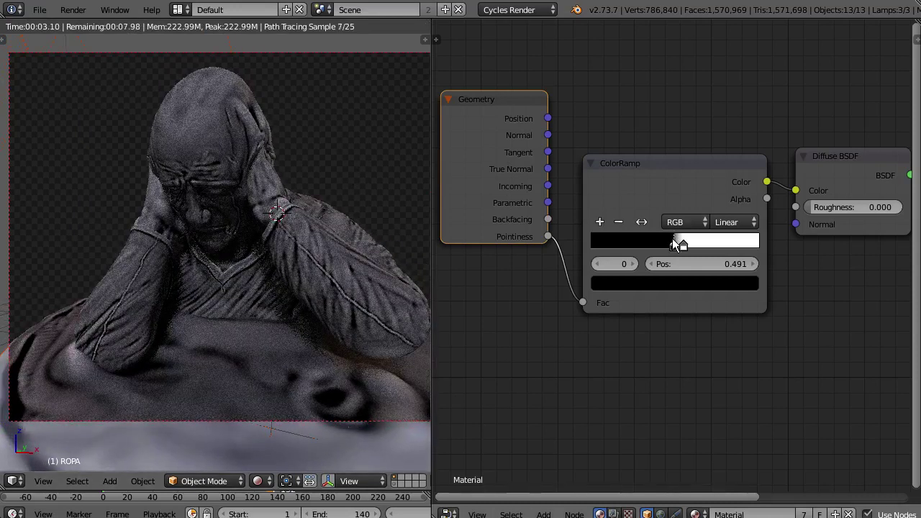
pyautogui.moveTo(673, 238); pyautogui.dragTo(680, 244)
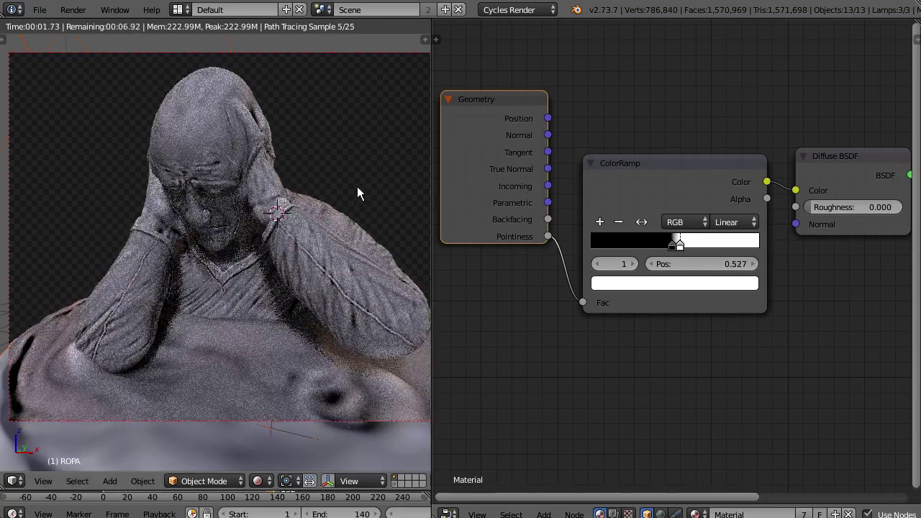
# Mute and unmute the ColorRamp node to compare the figure's render with and without the Pointiness contrast.
pyautogui.click(657, 165)
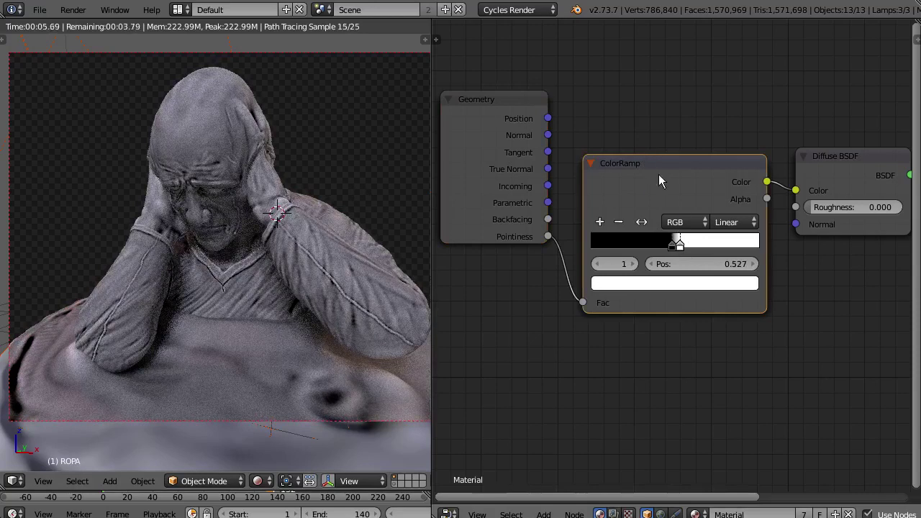
pyautogui.press('m')
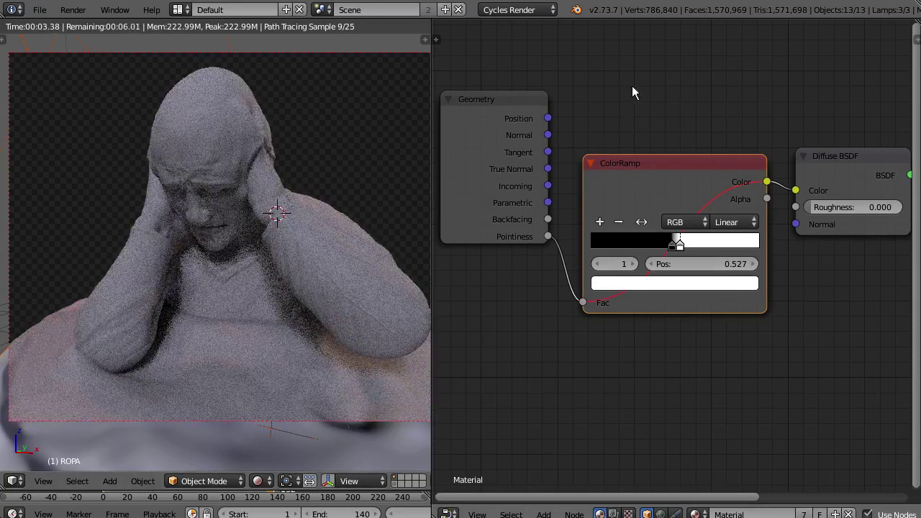
pyautogui.press('m')
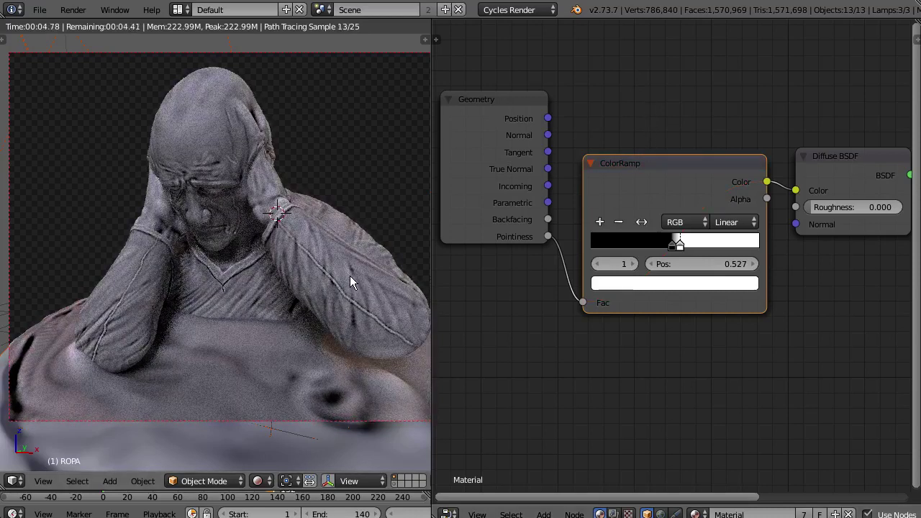
# Return the viewport to solid shading and examine the side of the head around the temple.
pyautogui.moveTo(312, 260)
pyautogui.mouseDown(button='middle')
pyautogui.moveTo(258, 267)
pyautogui.moveTo(288, 326)
pyautogui.moveTo(286, 275)
pyautogui.moveTo(409, 261)
pyautogui.mouseUp(button='middle')
pyautogui.hotkey('shift', 'z')
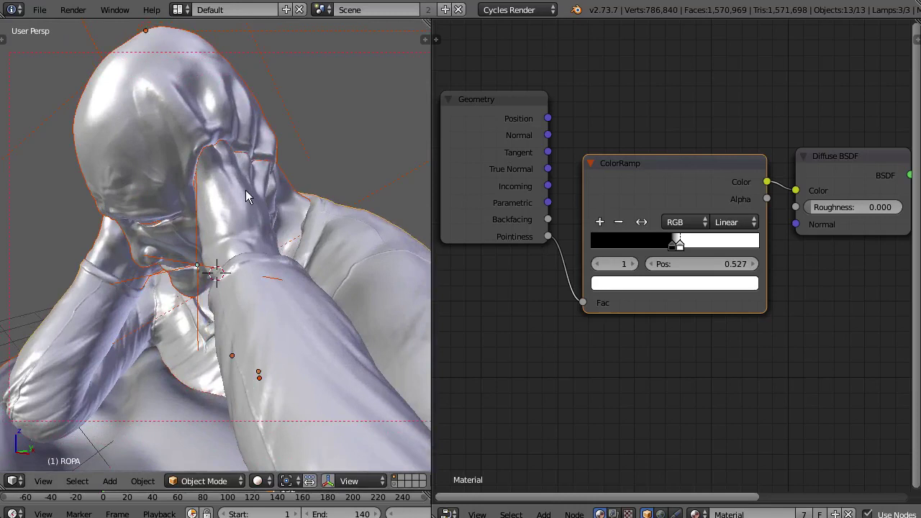
pyautogui.moveTo(245, 190); pyautogui.dragTo(238, 146, button='middle')
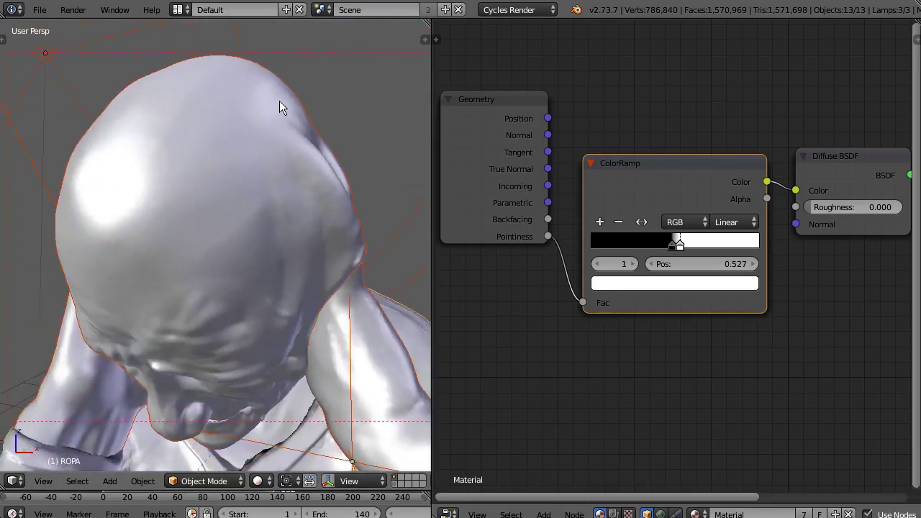
pyautogui.moveTo(281, 106); pyautogui.dragTo(263, 176, button='middle')
pyautogui.scroll(7, 283, 171)
pyautogui.scroll(-7, 281, 168)
pyautogui.scroll(4, 262, 176)
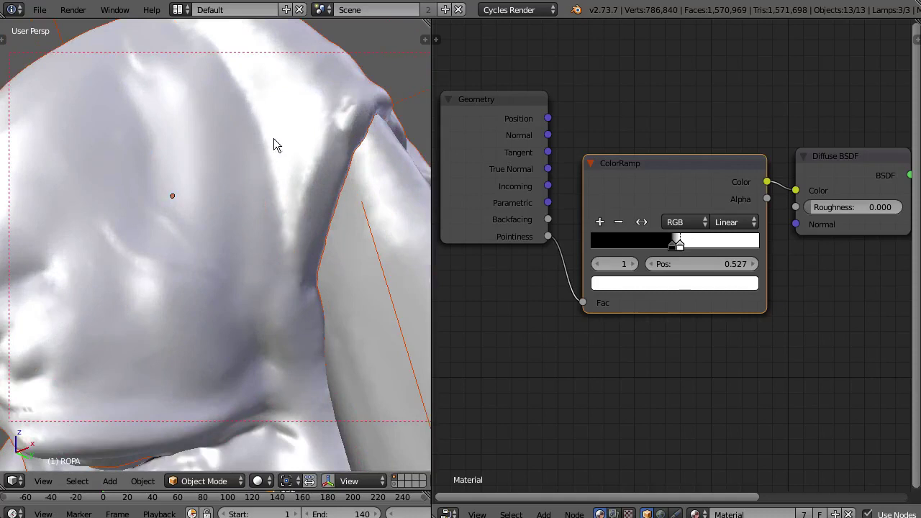
# Select the head mesh on its own and frame the area where the hand rests against it.
pyautogui.moveTo(271, 142); pyautogui.dragTo(274, 140, button='right')
pyautogui.rightClick(265, 146)
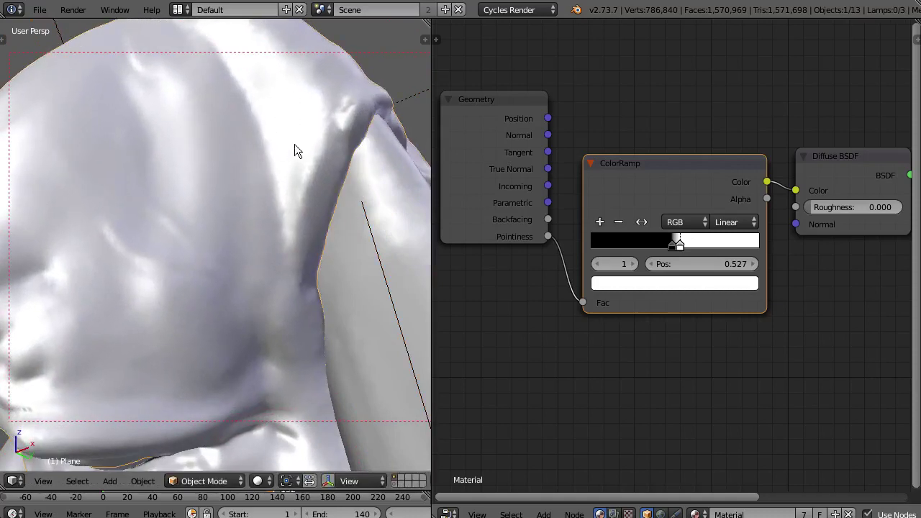
pyautogui.scroll(-3, 306, 195)
pyautogui.rightClick(297, 198)
pyautogui.scroll(3, 321, 194)
pyautogui.moveTo(295, 199); pyautogui.dragTo(337, 250, button='middle')
pyautogui.scroll(-3, 337, 250)
# Temporarily pull the head and the hand meshes out of place to show they are separate objects, cancelling each move.
pyautogui.moveTo(297, 305); pyautogui.dragTo(386, 241, button='right')
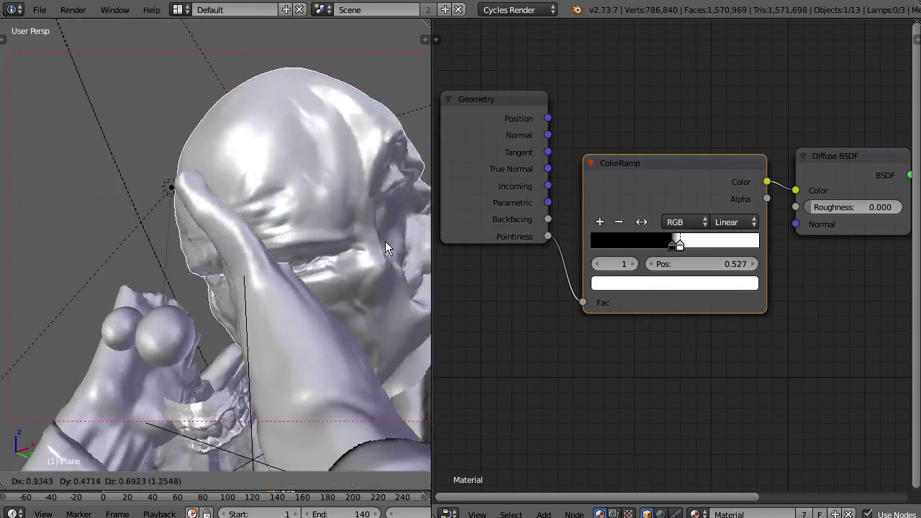
pyautogui.rightClick(382, 249)
pyautogui.moveTo(311, 334); pyautogui.dragTo(337, 340, button='right')
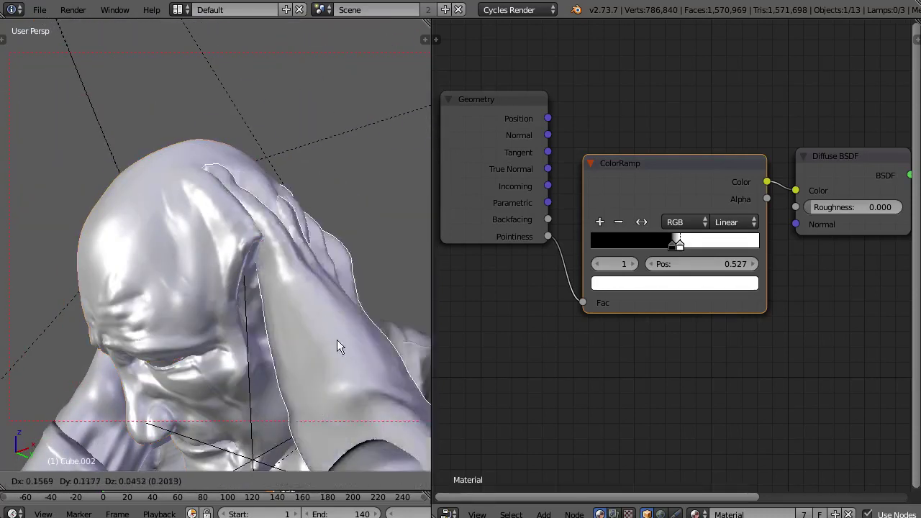
pyautogui.rightClick(343, 330)
pyautogui.scroll(4, 286, 293)
pyautogui.scroll(-3, 286, 293)
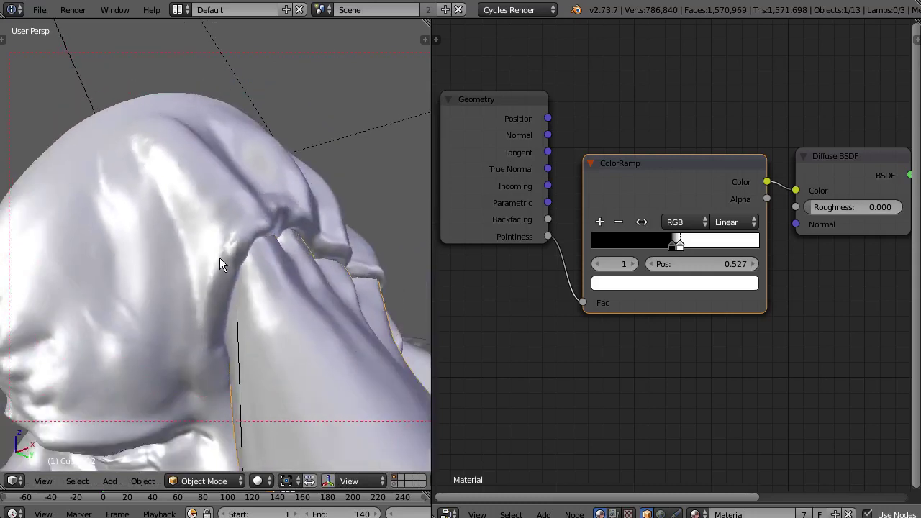
# Show Rendered shading within a render border around the area where the fingers meet the temple.
pyautogui.hotkey('ctrl', 'b')
pyautogui.moveTo(191, 218); pyautogui.dragTo(286, 301)
pyautogui.press('z')
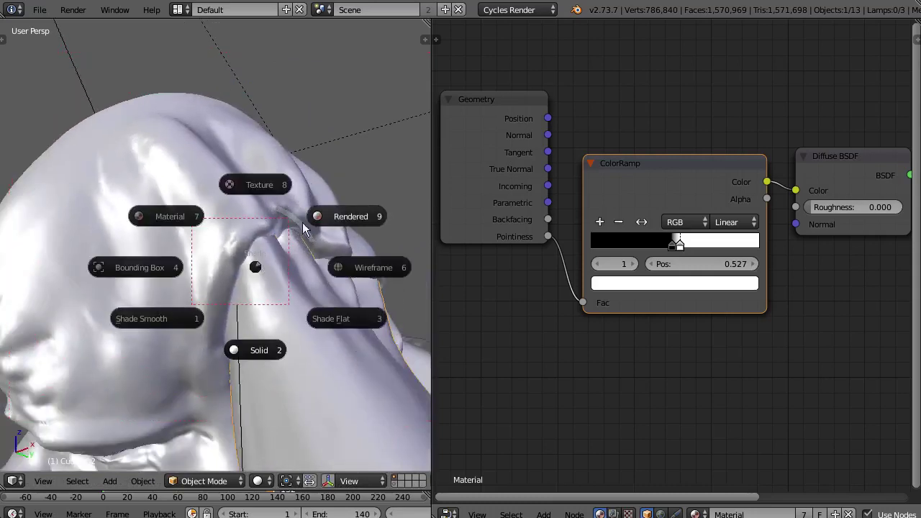
pyautogui.click(285, 249)
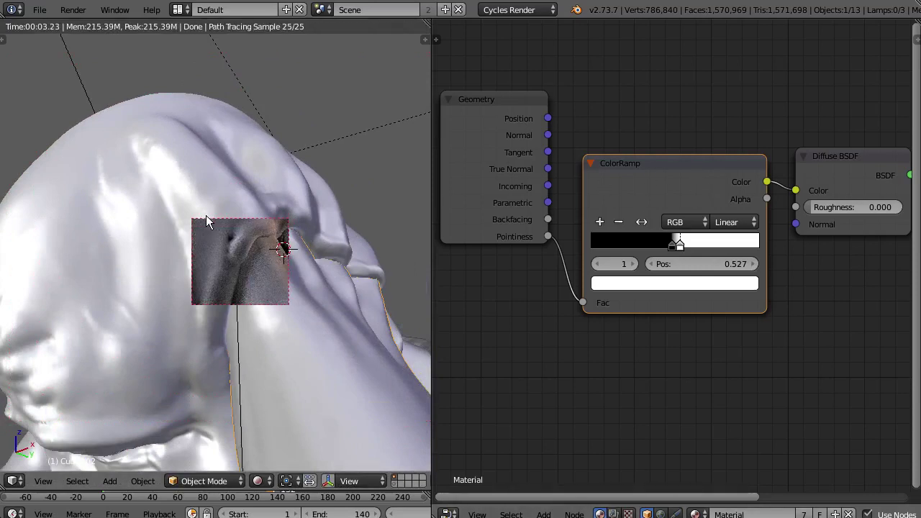
pyautogui.hotkey('ctrl', 'b')
pyautogui.moveTo(175, 188); pyautogui.dragTo(339, 338)
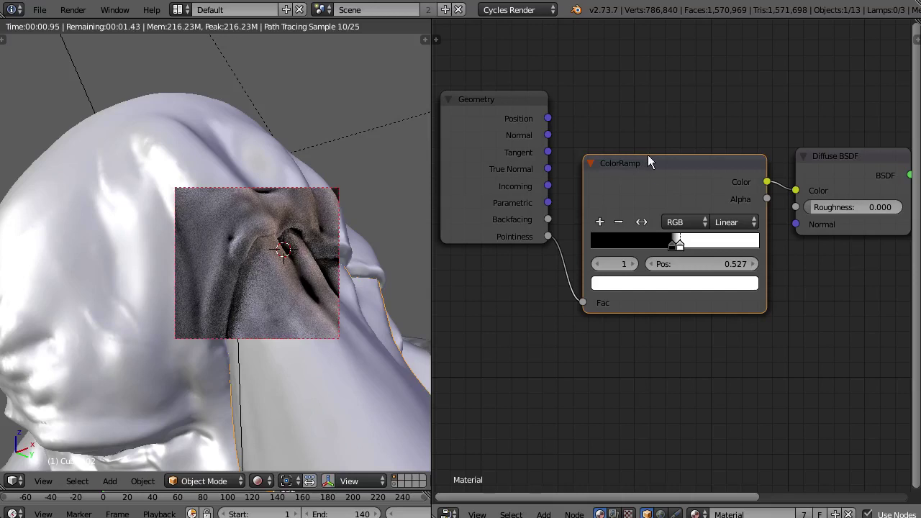
# Toggle muting of the ColorRamp node to compare the contact area between hand and temple with and without the ramp.
pyautogui.press('m')
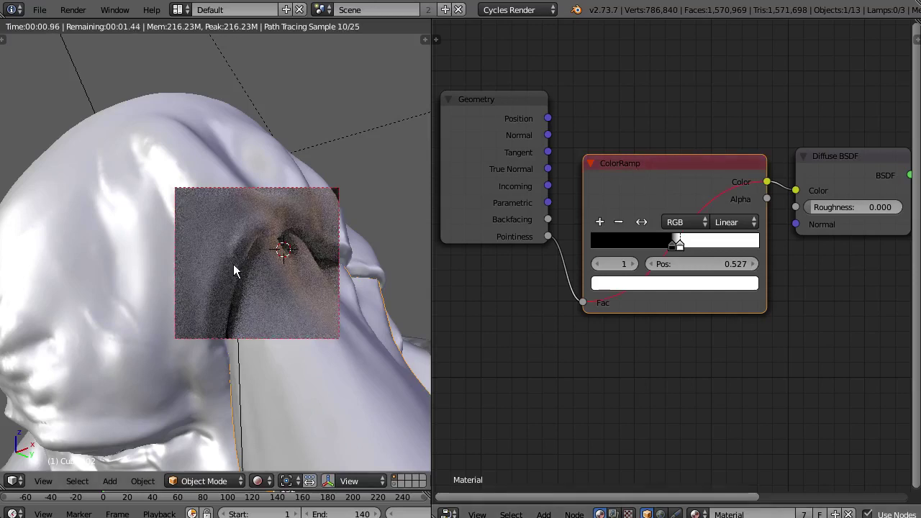
pyautogui.press('m')
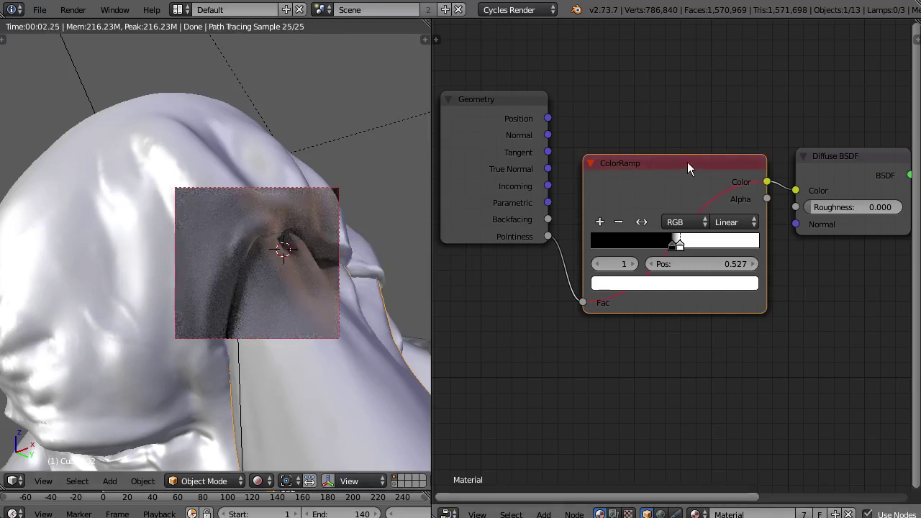
# Unmute the ColorRamp node, select the Geometry node and clear the render border over the figure.
pyautogui.press('m')
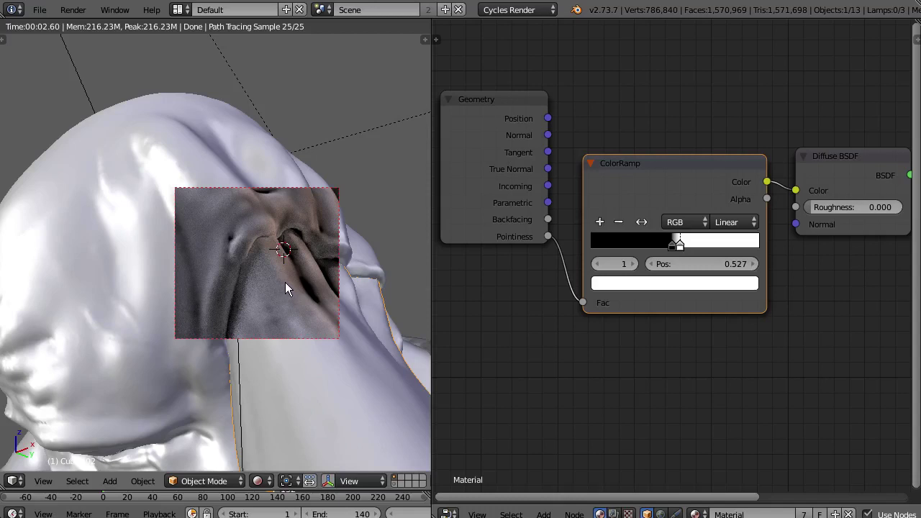
pyautogui.click(511, 243)
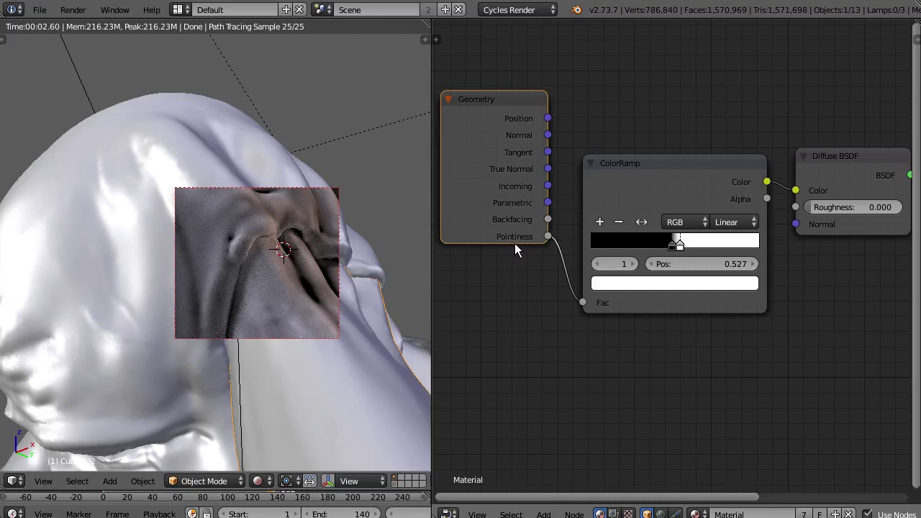
pyautogui.moveTo(221, 266); pyautogui.dragTo(374, 256, button='middle')
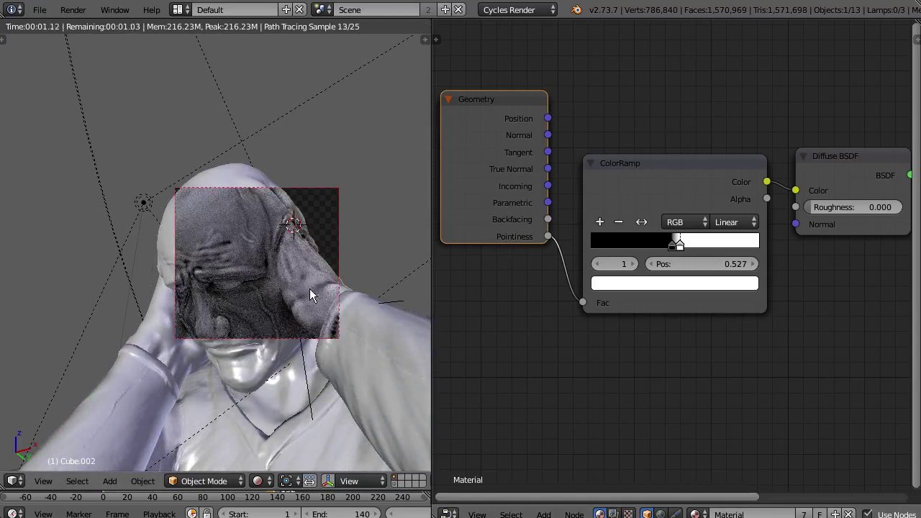
pyautogui.moveTo(309, 288)
pyautogui.mouseDown(button='middle')
pyautogui.moveTo(348, 325)
pyautogui.moveTo(324, 291)
pyautogui.mouseUp(button='middle')
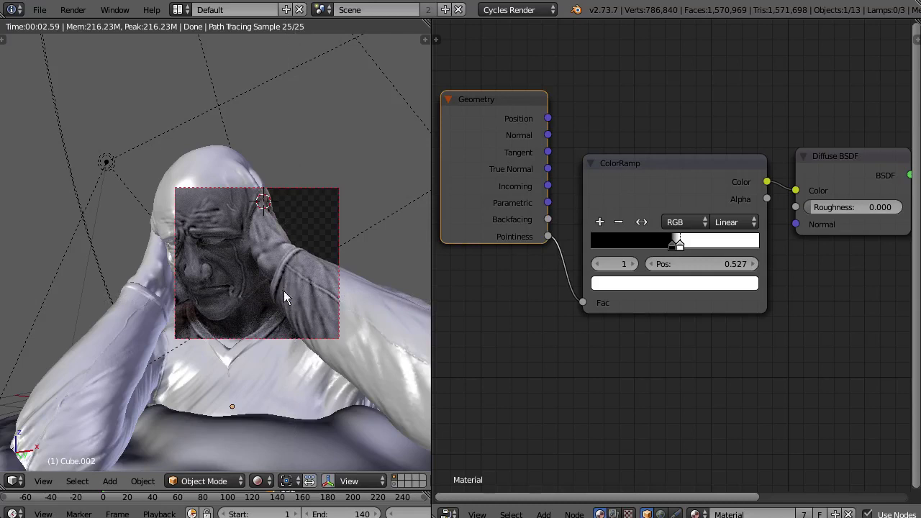
pyautogui.hotkey('ctrl', 'alt', 'b')
pyautogui.moveTo(254, 275); pyautogui.dragTo(248, 260, button='middle')
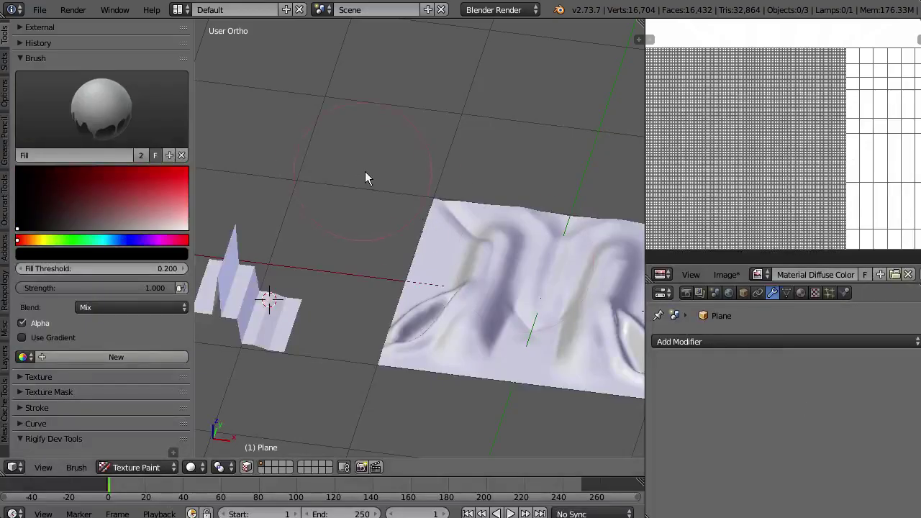
# Examine the stepped mesh and the sculpted plane from several angles in Texture Paint mode.
pyautogui.moveTo(365, 176); pyautogui.dragTo(394, 164, button='middle')
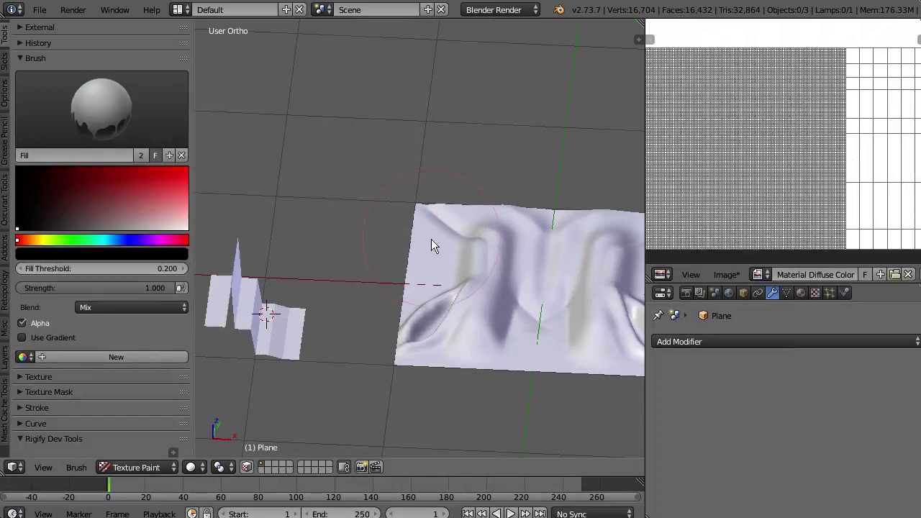
pyautogui.moveTo(432, 247); pyautogui.dragTo(450, 205, button='middle')
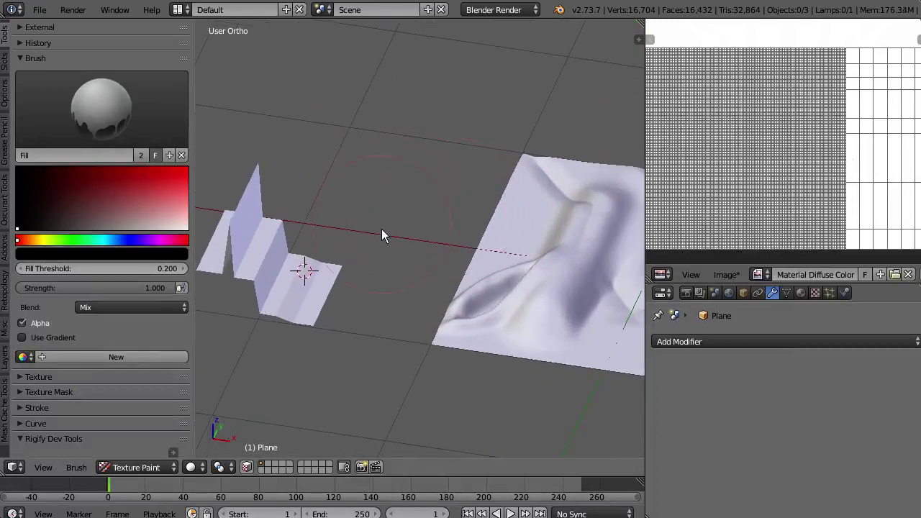
pyautogui.moveTo(382, 236); pyautogui.dragTo(439, 208, button='middle')
pyautogui.moveTo(365, 137); pyautogui.dragTo(242, 252, button='middle')
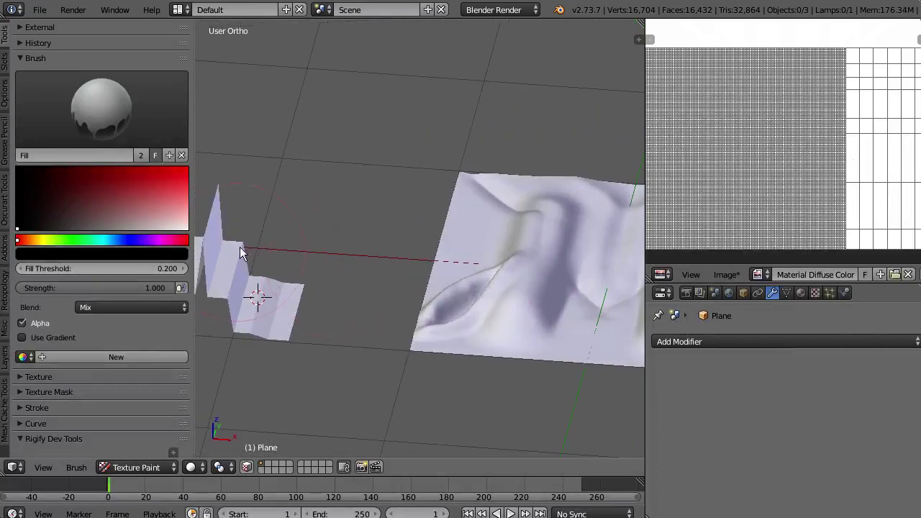
pyautogui.moveTo(347, 270); pyautogui.dragTo(382, 256, button='middle')
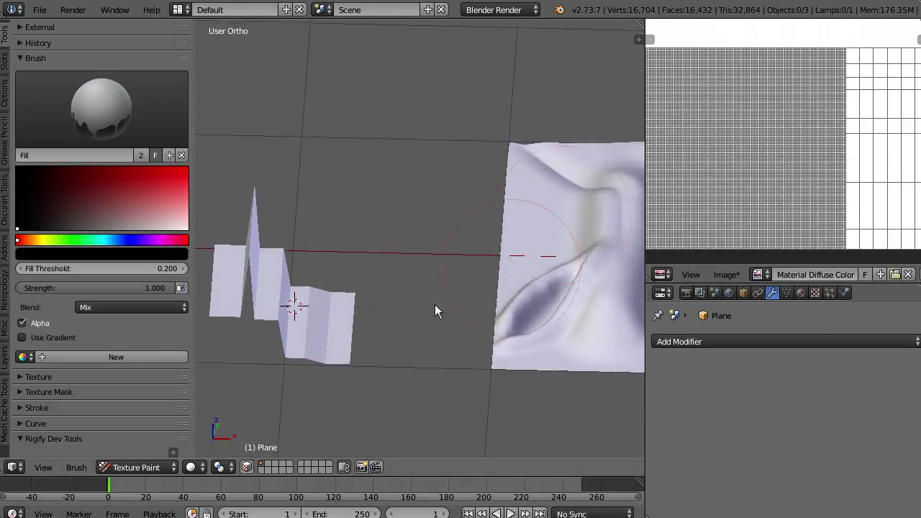
pyautogui.moveTo(499, 246)
pyautogui.mouseDown(button='middle')
pyautogui.moveTo(468, 245)
pyautogui.moveTo(494, 253)
pyautogui.moveTo(471, 229)
pyautogui.moveTo(495, 243)
pyautogui.moveTo(506, 274)
pyautogui.moveTo(497, 279)
pyautogui.moveTo(485, 254)
pyautogui.moveTo(471, 278)
pyautogui.moveTo(460, 267)
pyautogui.mouseUp(button='middle')
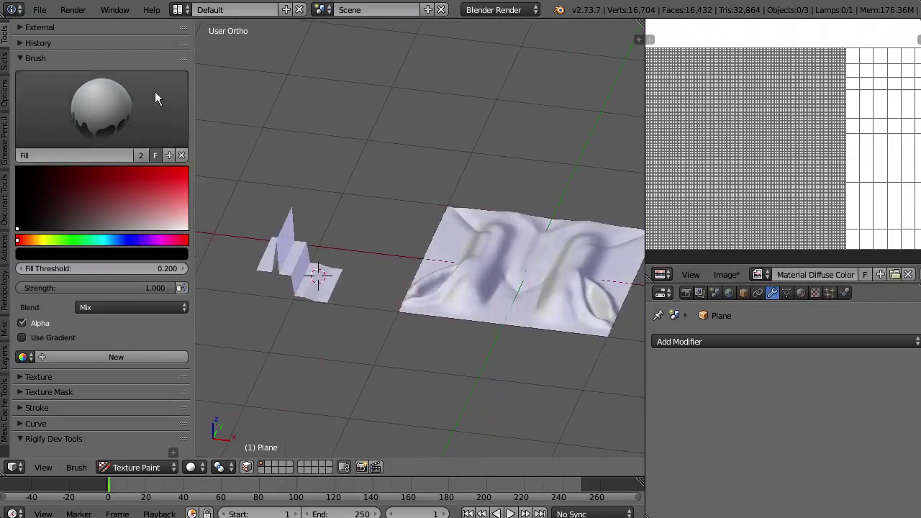
# Fill both meshes with solid black using the Fill brush without a cavity mask, and undo the fill.
pyautogui.click(110, 113)
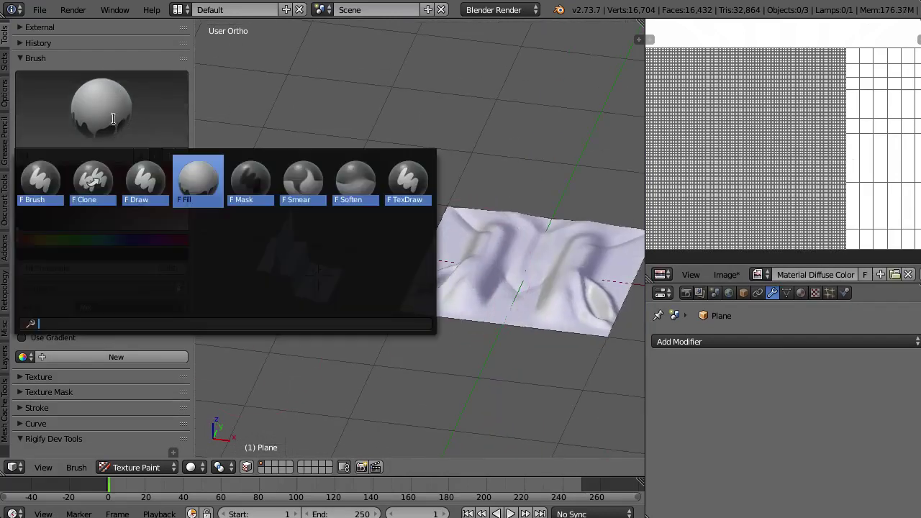
pyautogui.click(208, 179)
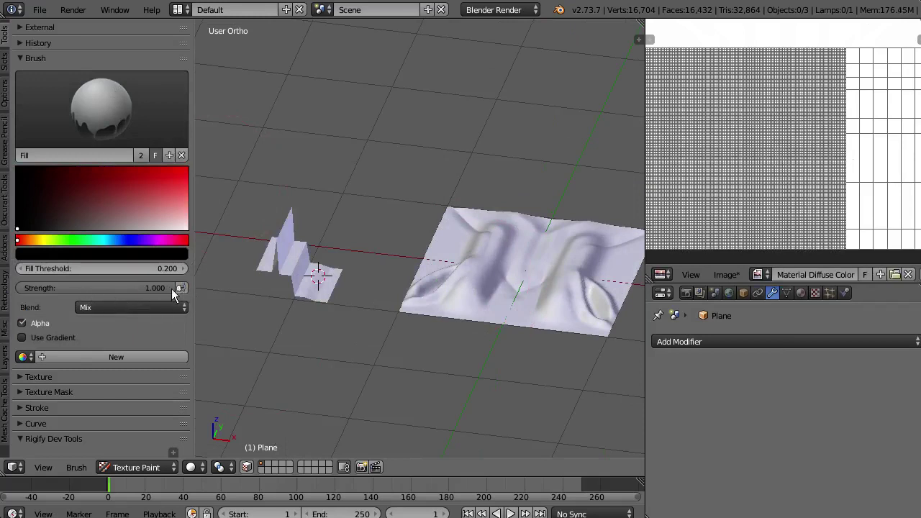
pyautogui.moveTo(293, 259); pyautogui.dragTo(301, 316, button='middle')
pyautogui.click(302, 320)
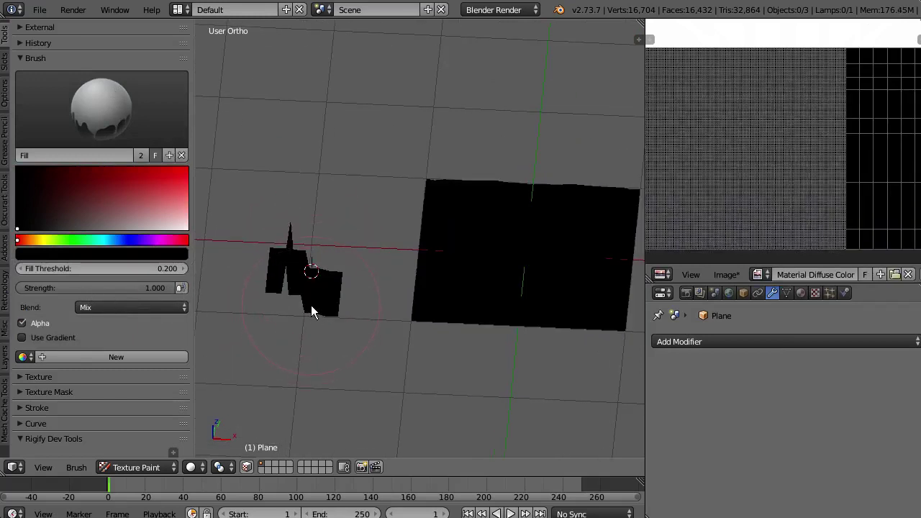
pyautogui.moveTo(770, 101); pyautogui.dragTo(757, 141, button='middle')
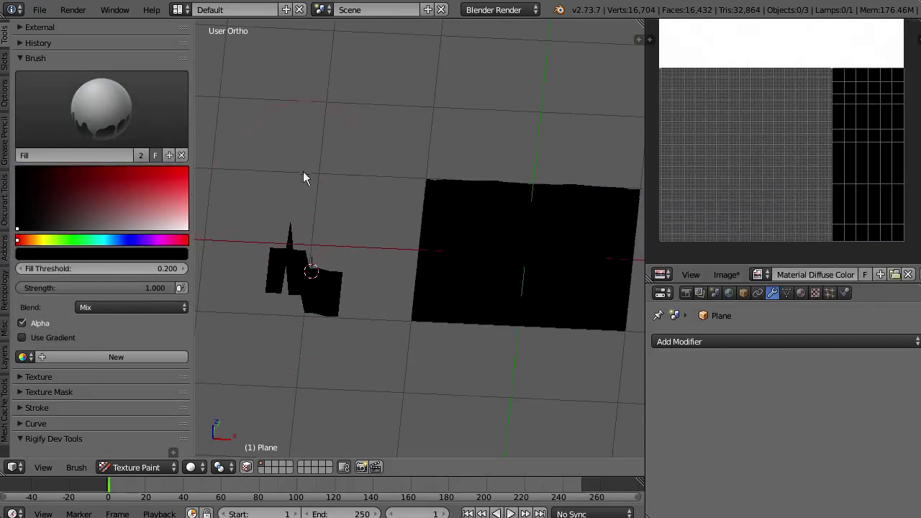
pyautogui.hotkey('ctrl', 'z')
pyautogui.moveTo(312, 243); pyautogui.dragTo(310, 206, button='middle')
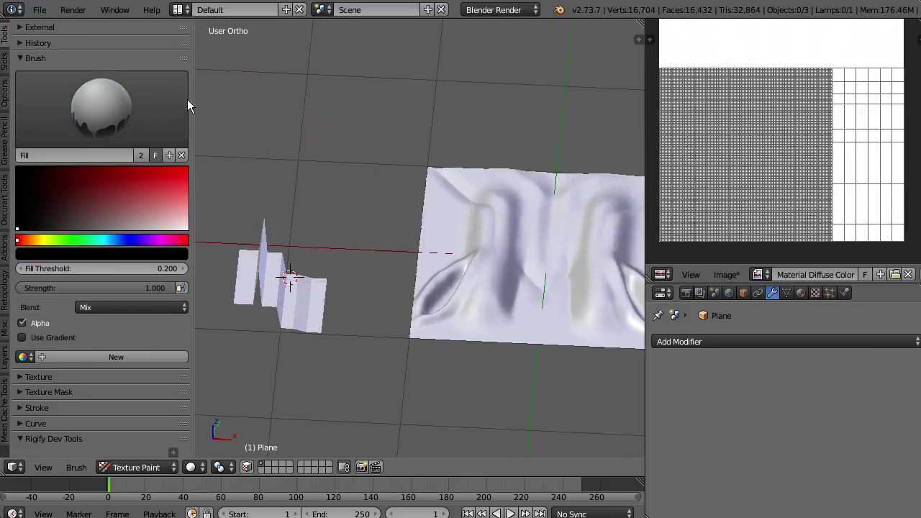
# Enable Cavity Mask in the Project Paint settings and fill both meshes with black through it.
pyautogui.click(5, 92)
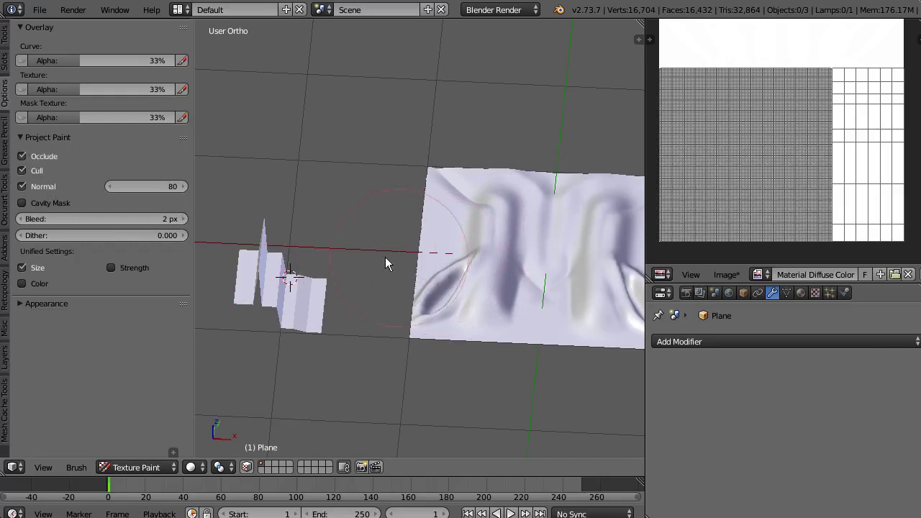
pyautogui.click(40, 205)
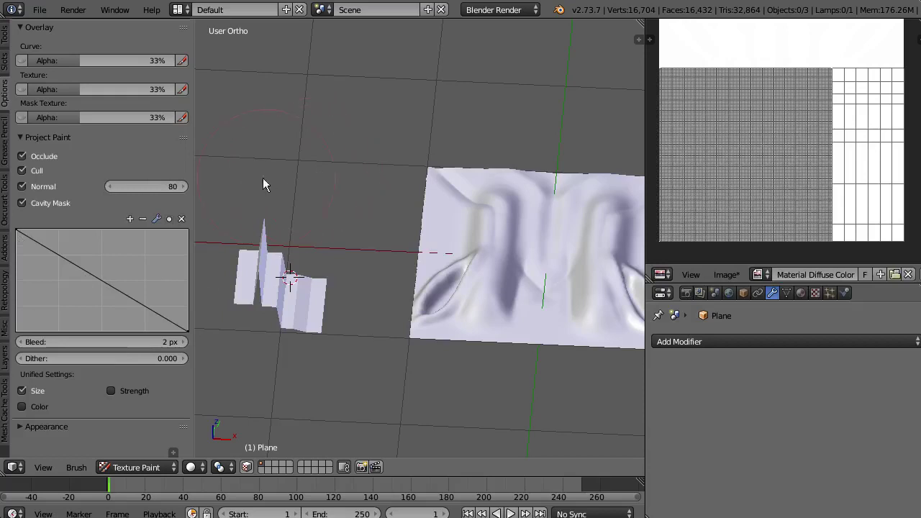
pyautogui.moveTo(468, 208)
pyautogui.mouseDown(button='middle')
pyautogui.moveTo(490, 223)
pyautogui.moveTo(465, 204)
pyautogui.moveTo(434, 233)
pyautogui.moveTo(424, 226)
pyautogui.moveTo(430, 257)
pyautogui.moveTo(442, 249)
pyautogui.moveTo(434, 268)
pyautogui.mouseUp(button='middle')
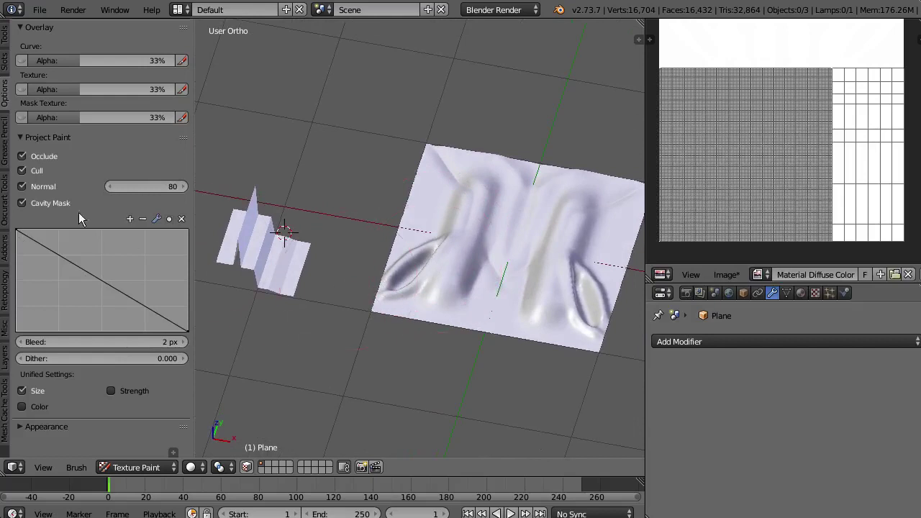
pyautogui.click(383, 387)
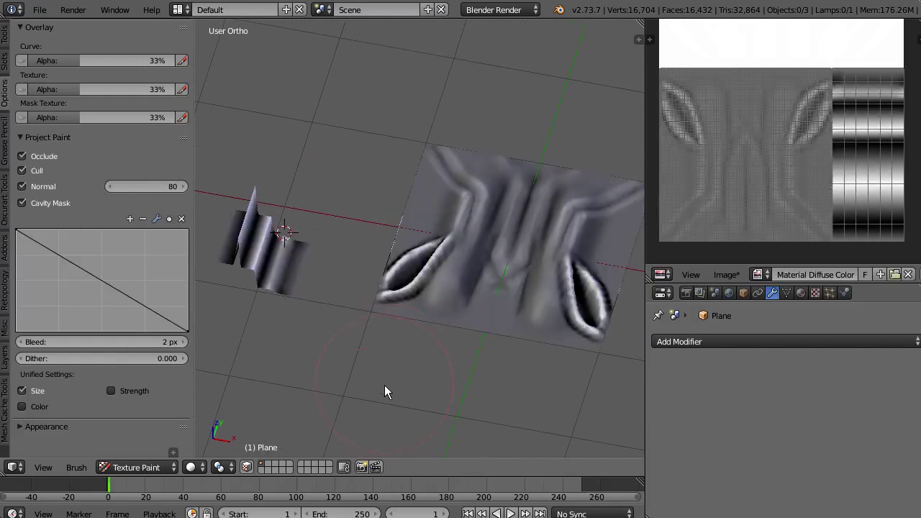
# Inspect the cavity-masked black fill along the ridges and creases of the stepped mesh from several close angles.
pyautogui.moveTo(387, 360)
pyautogui.mouseDown(button='middle')
pyautogui.moveTo(360, 319)
pyautogui.moveTo(382, 305)
pyautogui.moveTo(288, 299)
pyautogui.mouseUp(button='middle')
pyautogui.keyDown('shift'); pyautogui.moveTo(288, 299); pyautogui.dragTo(420, 245, button='middle'); pyautogui.keyUp('shift')
pyautogui.scroll(5, 420, 243)
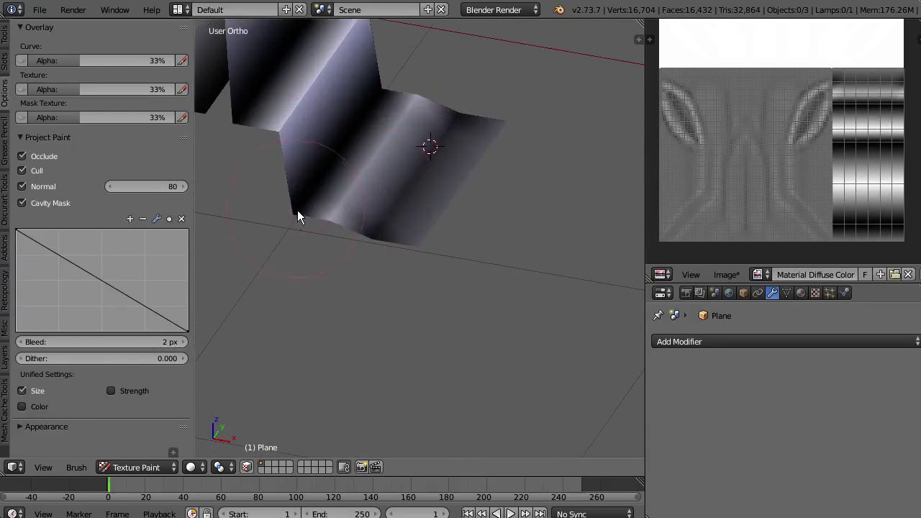
pyautogui.moveTo(298, 214); pyautogui.dragTo(355, 297, button='middle')
pyautogui.moveTo(312, 94); pyautogui.dragTo(358, 198, button='middle')
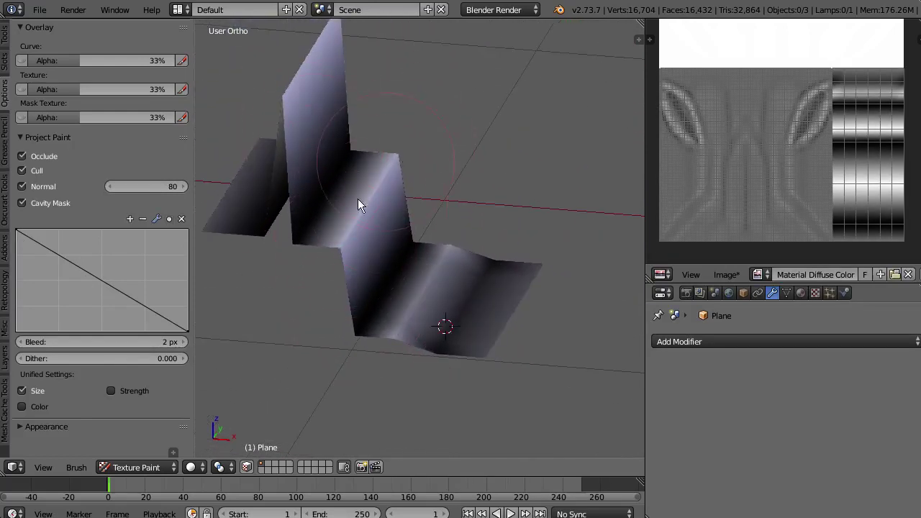
pyautogui.moveTo(341, 240)
pyautogui.mouseDown(button='middle')
pyautogui.moveTo(383, 189)
pyautogui.moveTo(388, 302)
pyautogui.moveTo(295, 262)
pyautogui.mouseUp(button='middle')
pyautogui.scroll(5, 348, 233)
pyautogui.moveTo(348, 234)
pyautogui.mouseDown(button='middle')
pyautogui.moveTo(453, 297)
pyautogui.moveTo(425, 344)
pyautogui.moveTo(369, 286)
pyautogui.moveTo(441, 317)
pyautogui.moveTo(324, 312)
pyautogui.moveTo(390, 316)
pyautogui.moveTo(351, 261)
pyautogui.moveTo(331, 291)
pyautogui.mouseUp(button='middle')
pyautogui.scroll(-3, 324, 312)
pyautogui.keyDown('ctrl'); pyautogui.moveTo(331, 292); pyautogui.dragTo(561, 234, button='middle'); pyautogui.keyUp('ctrl')
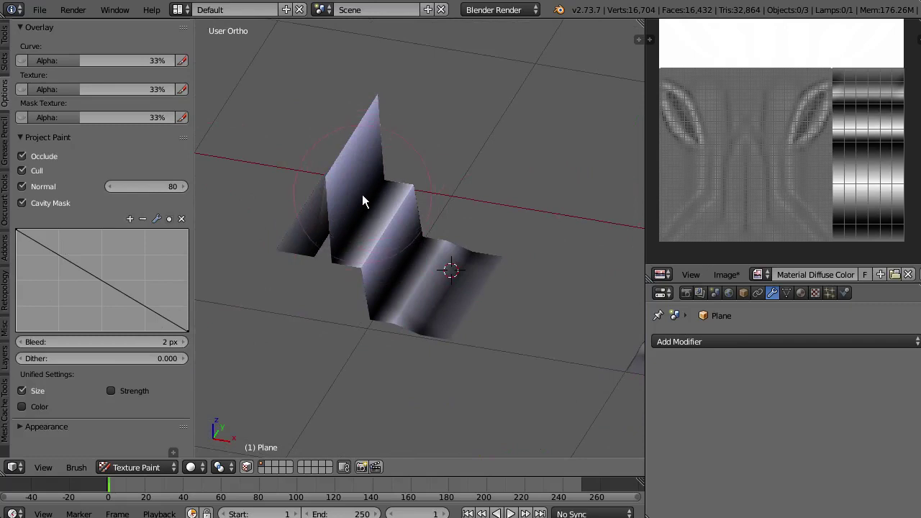
pyautogui.moveTo(348, 237)
pyautogui.mouseDown(button='middle')
pyautogui.moveTo(357, 236)
pyautogui.moveTo(350, 220)
pyautogui.mouseUp(button='middle')
# Undo the black fill, apply it again through the cavity mask and inspect the stepped mesh.
pyautogui.hotkey('ctrl', 'z')
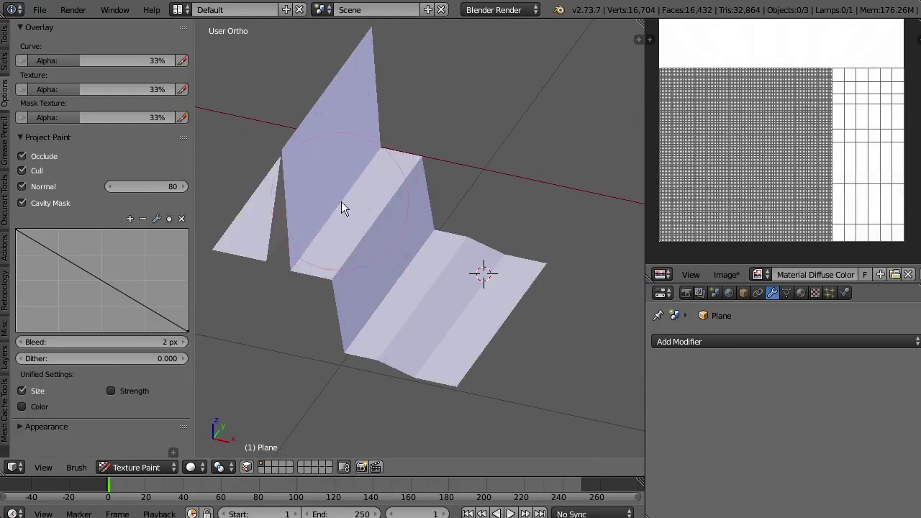
pyautogui.moveTo(352, 224)
pyautogui.mouseDown(button='middle')
pyautogui.moveTo(352, 200)
pyautogui.moveTo(346, 204)
pyautogui.mouseUp(button='middle')
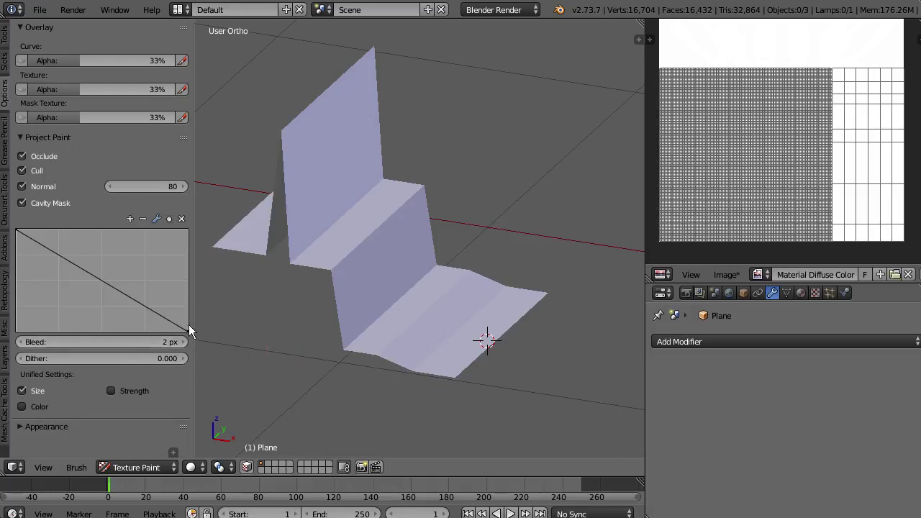
pyautogui.moveTo(201, 329); pyautogui.dragTo(236, 323, button='middle')
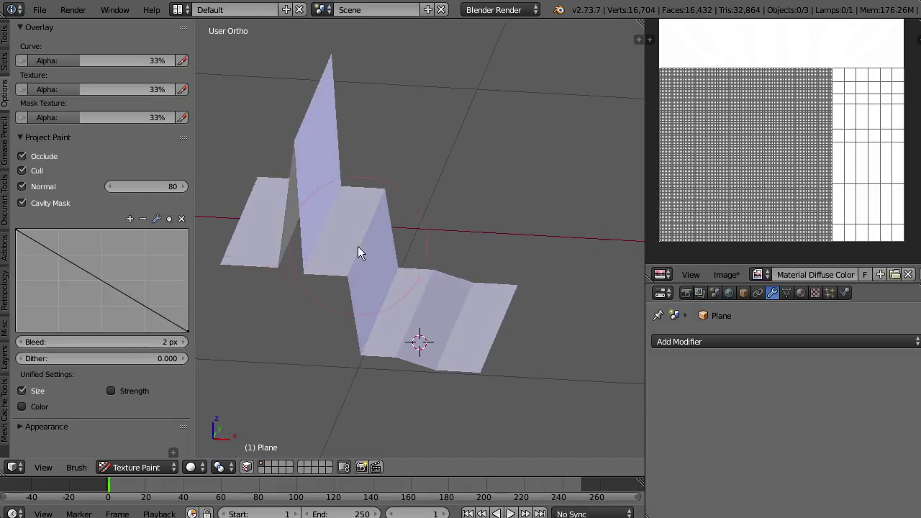
pyautogui.moveTo(358, 246); pyautogui.dragTo(352, 258, button='middle')
pyautogui.moveTo(351, 342); pyautogui.dragTo(339, 332, button='middle')
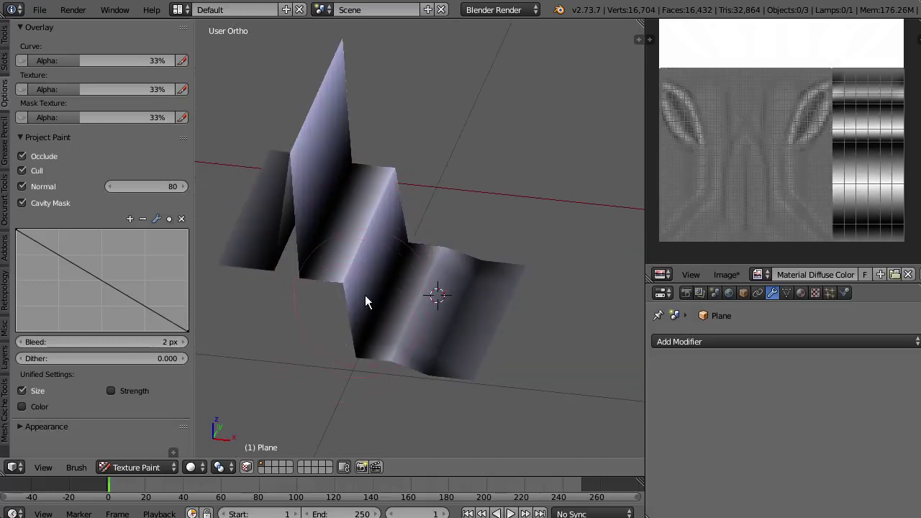
pyautogui.moveTo(365, 295)
pyautogui.mouseDown(button='middle')
pyautogui.moveTo(361, 246)
pyautogui.moveTo(359, 291)
pyautogui.moveTo(366, 255)
pyautogui.mouseUp(button='middle')
pyautogui.keyDown('shift'); pyautogui.moveTo(327, 193); pyautogui.dragTo(348, 218, button='middle'); pyautogui.keyUp('shift')
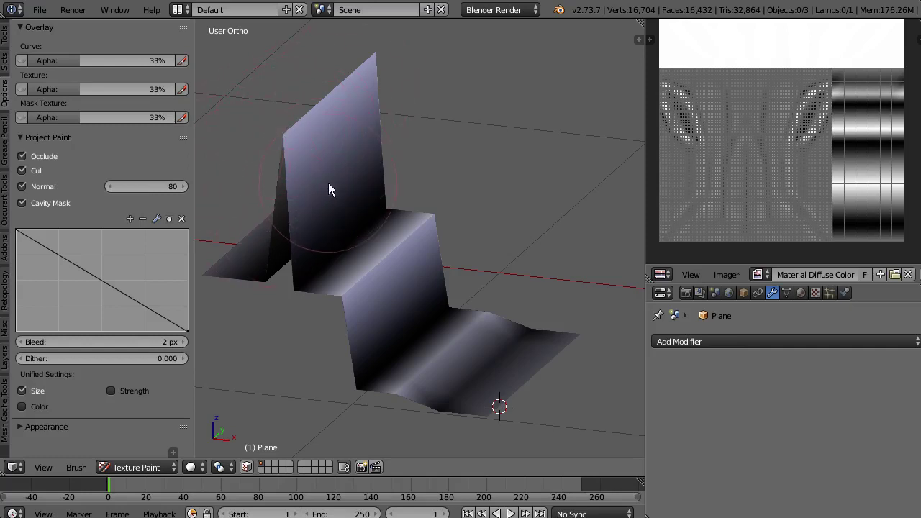
# Set the fill colour to red and replace the black fill with a red one through the cavity mask.
pyautogui.click(5, 33)
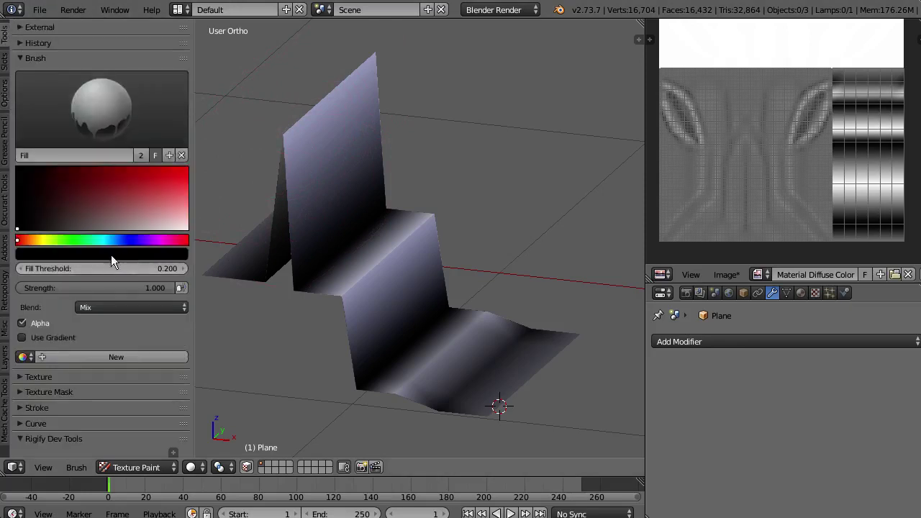
pyautogui.moveTo(99, 203); pyautogui.dragTo(187, 167)
pyautogui.click(353, 133)
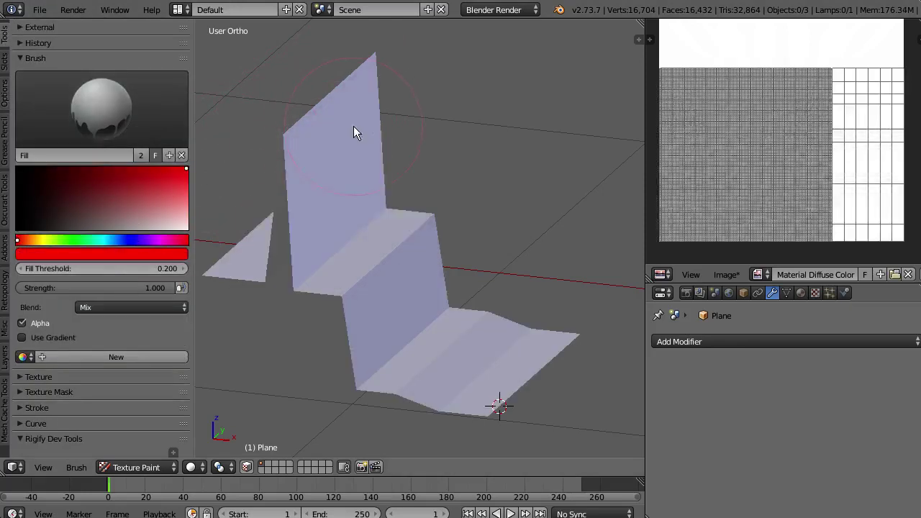
# Reverse the cavity mask curve so it rises from 0, 0 to 1, 1, and replace the red fill using the new curve.
pyautogui.click(4, 104)
pyautogui.click(3, 140)
pyautogui.click(4, 98)
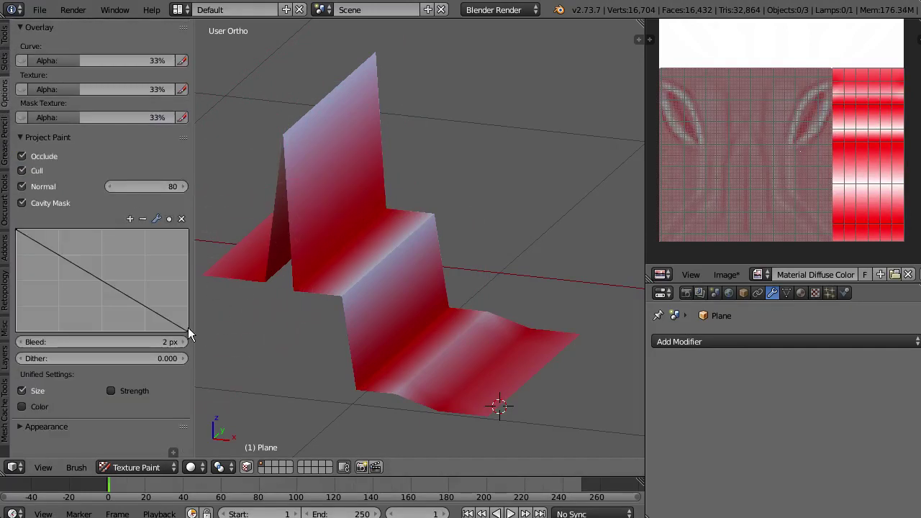
pyautogui.moveTo(188, 328); pyautogui.dragTo(197, 347)
pyautogui.moveTo(16, 230)
pyautogui.mouseDown()
pyautogui.moveTo(18, 331)
pyautogui.moveTo(52, 301)
pyautogui.moveTo(6, 330)
pyautogui.moveTo(7, 355)
pyautogui.mouseUp()
pyautogui.hotkey('ctrl', 'z')
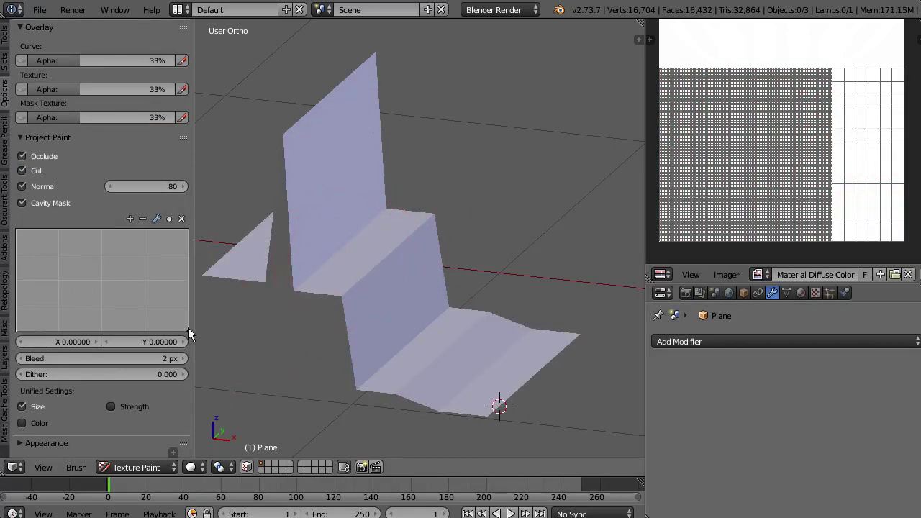
pyautogui.moveTo(188, 329); pyautogui.dragTo(206, 208)
pyautogui.click(328, 237)
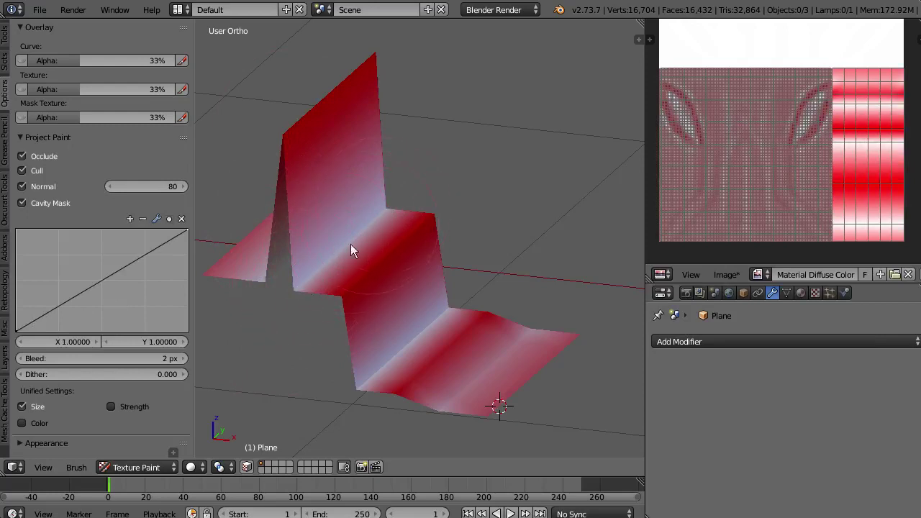
# Reshape the cavity mask curve into an arch with its middle point at X 0.52612, Y 0.96875, and redo the red fill.
pyautogui.moveTo(190, 233); pyautogui.dragTo(191, 343)
pyautogui.moveTo(124, 326); pyautogui.dragTo(105, 233)
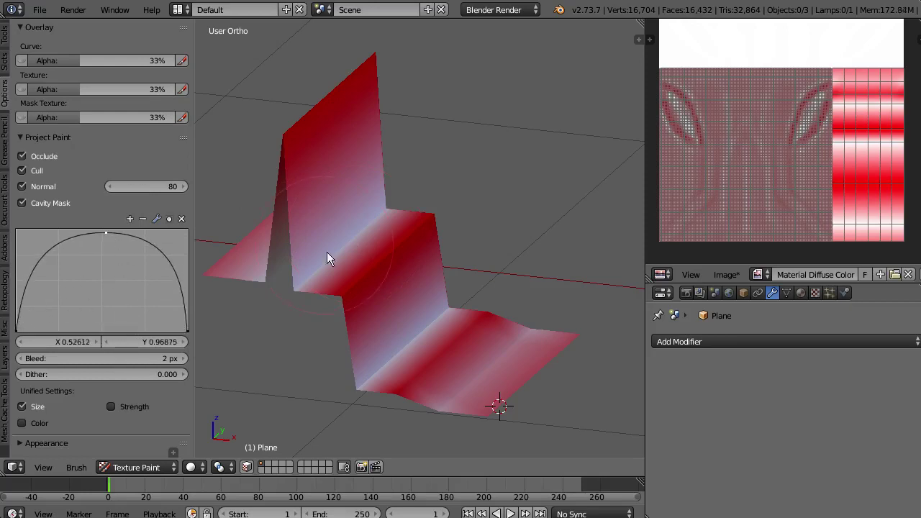
pyautogui.hotkey('ctrl', 'z')
pyautogui.click(353, 234)
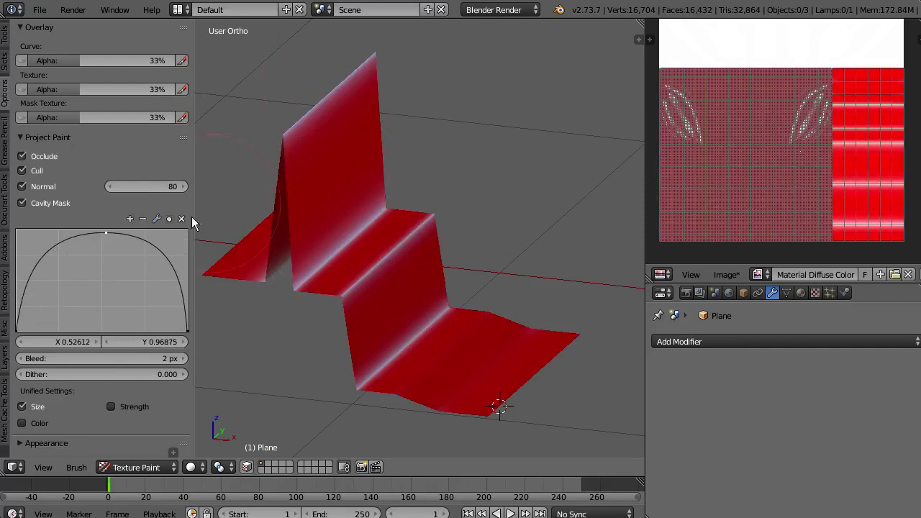
# Undo the red fill and change the cavity curve's middle point to a vector handle.
pyautogui.hotkey('ctrl', 'z')
pyautogui.click(154, 217)
pyautogui.click(151, 219)
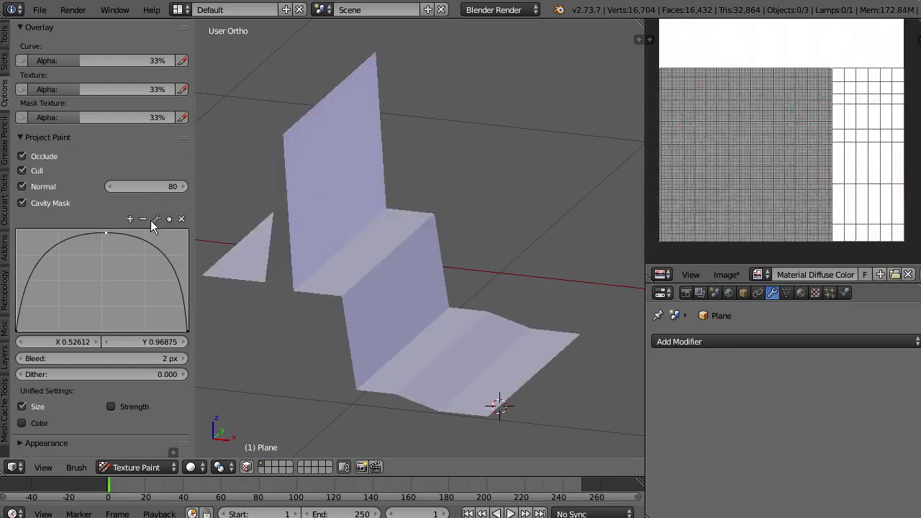
pyautogui.click(157, 220)
pyautogui.click(181, 230)
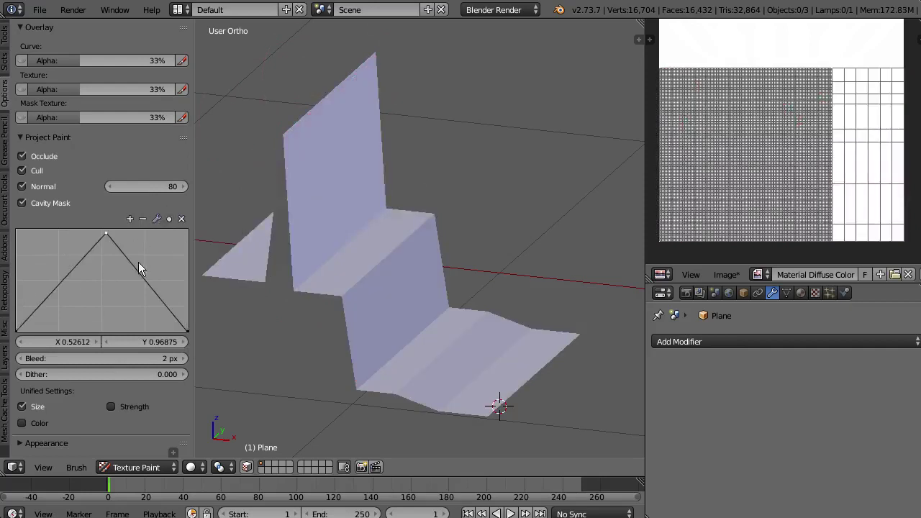
# Add a vector-handled point on each side of the cavity curve's peak and lower both to Y 0 to form a narrow central spike.
pyautogui.click(143, 282)
pyautogui.click(68, 275)
pyautogui.click(156, 219)
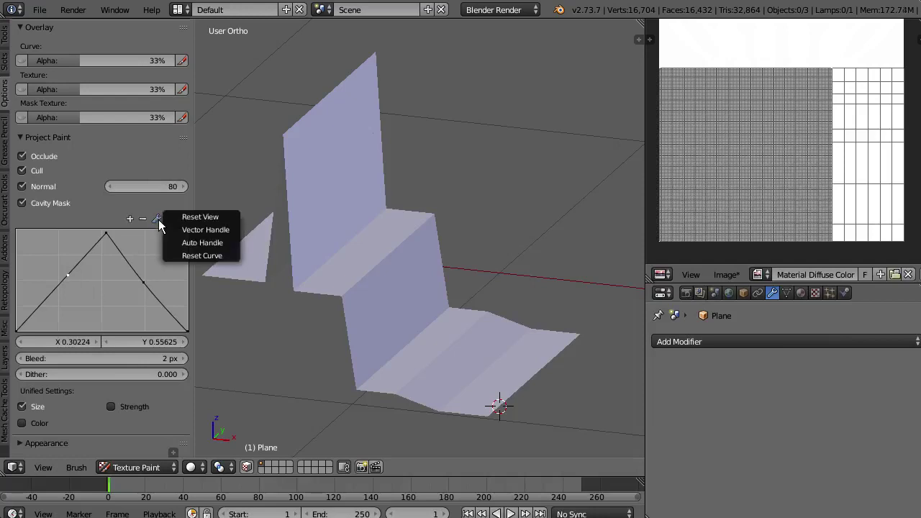
pyautogui.click(181, 231)
pyautogui.moveTo(68, 275); pyautogui.dragTo(78, 332)
pyautogui.click(144, 283)
pyautogui.click(156, 219)
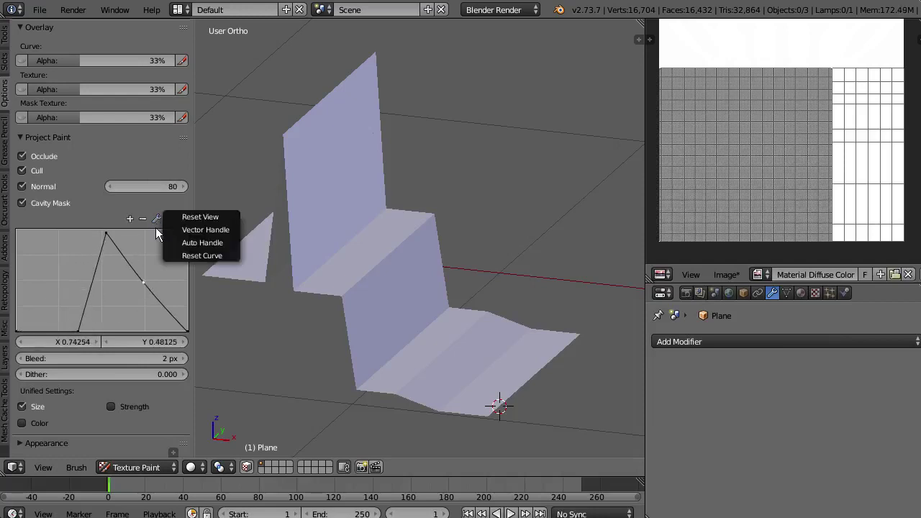
pyautogui.click(172, 230)
pyautogui.moveTo(147, 283); pyautogui.dragTo(90, 329)
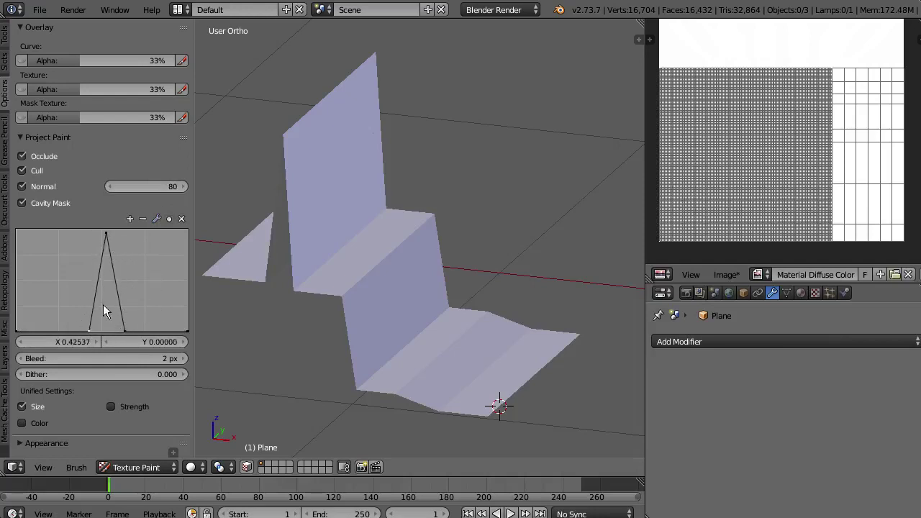
# Fill the stepped mesh with red through the spiked cavity curve and inspect the result from another angle.
pyautogui.click(345, 189)
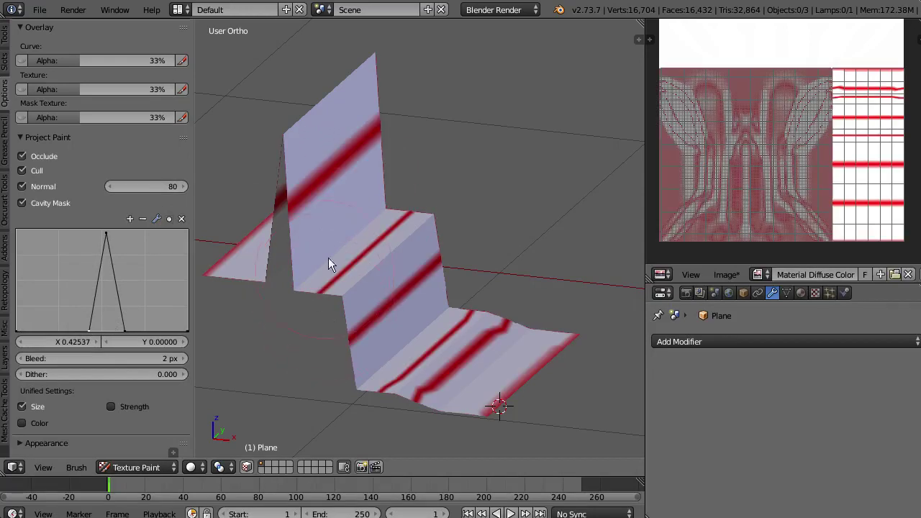
pyautogui.moveTo(384, 196); pyautogui.dragTo(476, 199, button='middle')
pyautogui.scroll(-3, 471, 209)
pyautogui.keyDown('shift'); pyautogui.moveTo(446, 248); pyautogui.dragTo(303, 246, button='middle'); pyautogui.keyUp('shift')
pyautogui.scroll(-3, 388, 286)
pyautogui.moveTo(388, 288)
pyautogui.mouseDown(button='middle')
pyautogui.moveTo(376, 254)
pyautogui.moveTo(418, 323)
pyautogui.moveTo(321, 253)
pyautogui.moveTo(363, 267)
pyautogui.moveTo(396, 223)
pyautogui.moveTo(372, 299)
pyautogui.mouseUp(button='middle')
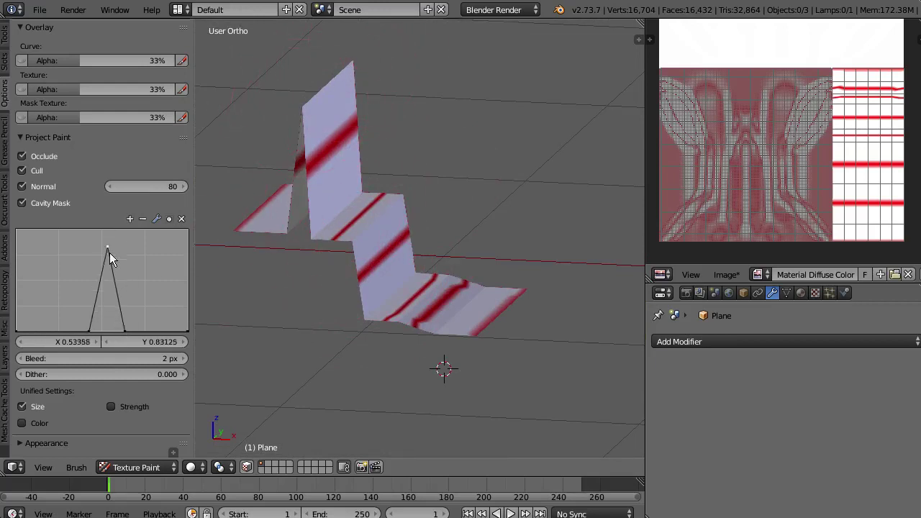
# Delete the cavity curve's inner points and raise its start point to X 0, Y 1 for a straight falling line.
pyautogui.click(182, 219)
pyautogui.click(181, 219)
pyautogui.click(123, 329)
pyautogui.click(180, 219)
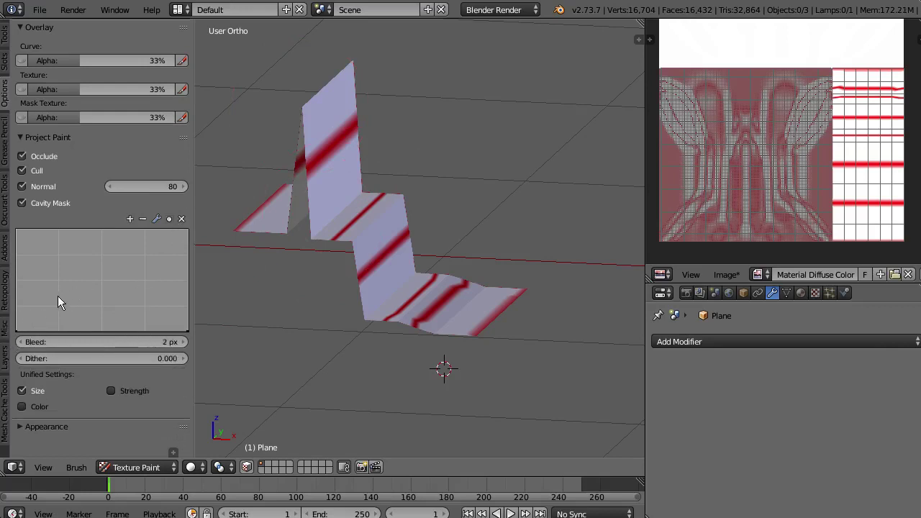
pyautogui.moveTo(19, 333); pyautogui.dragTo(230, 226)
# Try the red fill on the stepped mesh with the falling cavity curve, undo it and fill again.
pyautogui.click(346, 211)
pyautogui.hotkey('ctrl', 'z')
pyautogui.hotkey('ctrl', 'z')
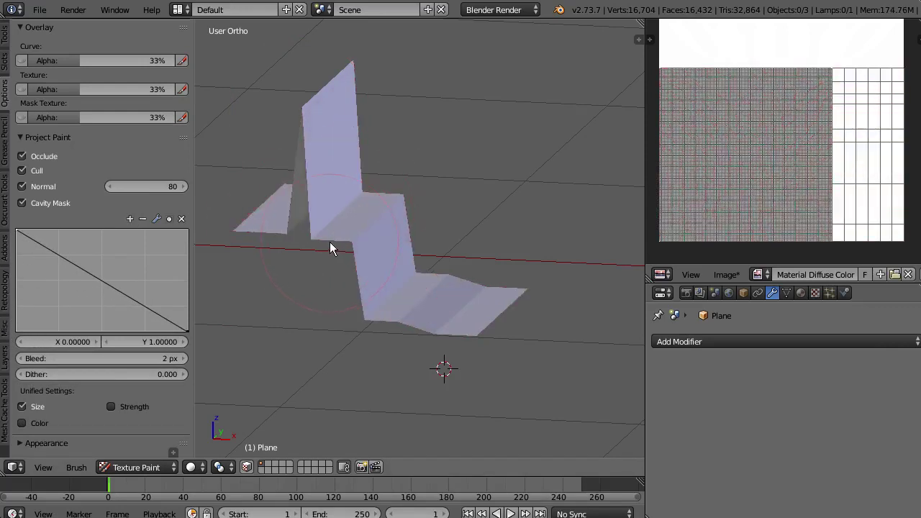
pyautogui.moveTo(20, 234); pyautogui.dragTo(18, 231)
pyautogui.click(330, 222)
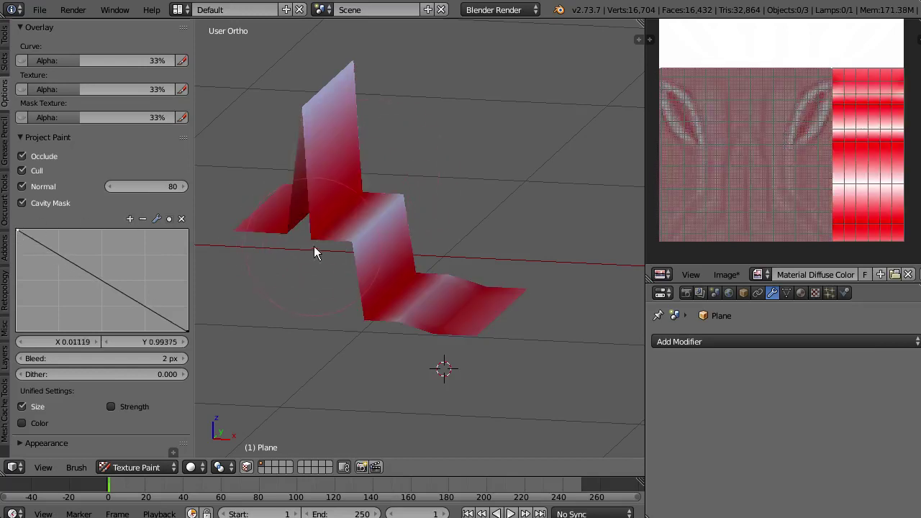
# Undo the red fill and reset the cavity curve to a straight line rising from 0, 0 to 1, 1.
pyautogui.moveTo(17, 241); pyautogui.dragTo(18, 330)
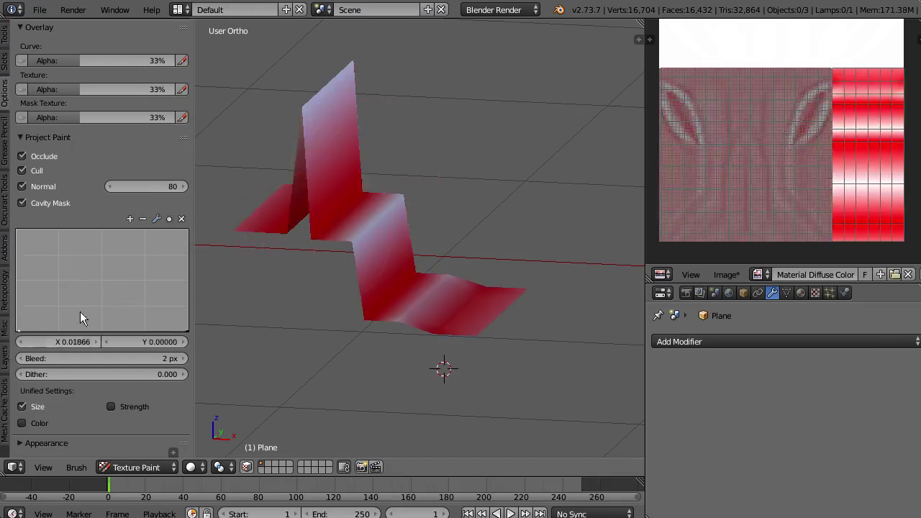
pyautogui.hotkey('ctrl', 'z')
pyautogui.moveTo(24, 333); pyautogui.dragTo(19, 358)
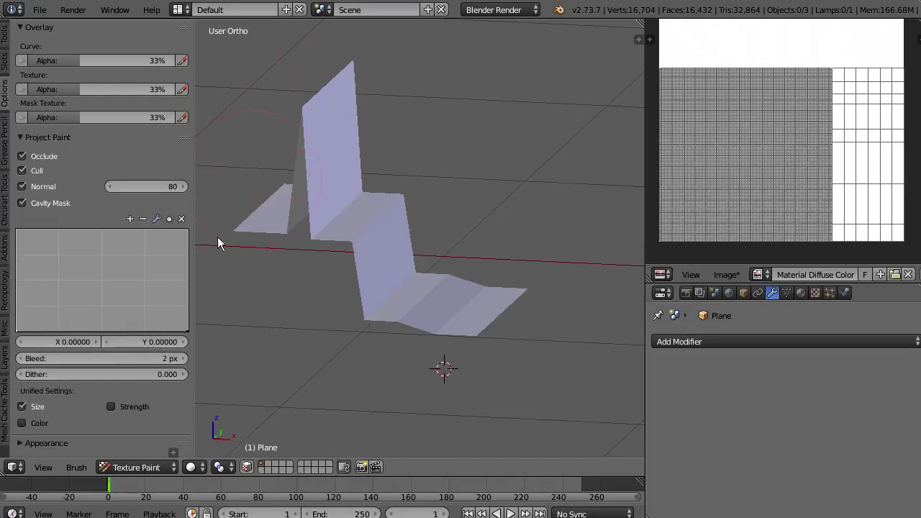
pyautogui.moveTo(185, 327); pyautogui.dragTo(194, 214)
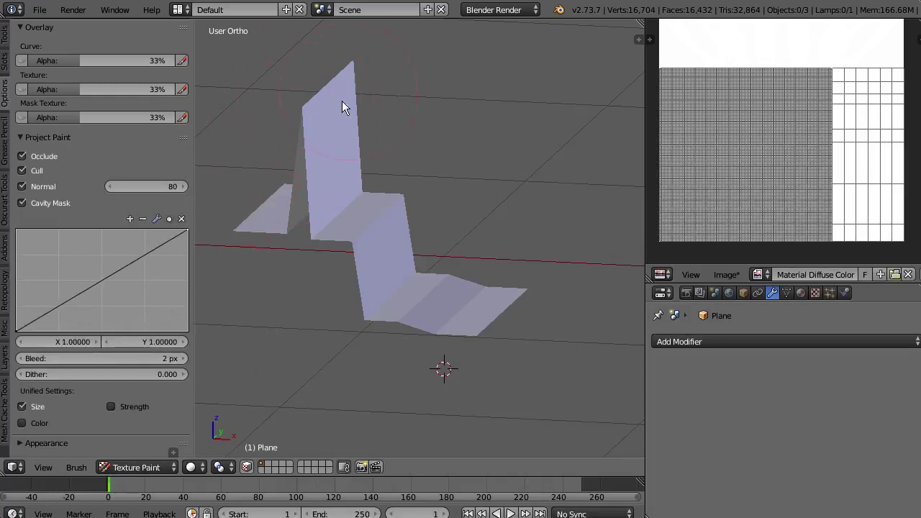
# Fill the stepped mesh with red through the rising cavity curve and undo that fill.
pyautogui.moveTo(310, 121)
pyautogui.mouseDown(button='middle')
pyautogui.moveTo(308, 163)
pyautogui.moveTo(315, 115)
pyautogui.moveTo(310, 168)
pyautogui.moveTo(298, 161)
pyautogui.mouseUp(button='middle')
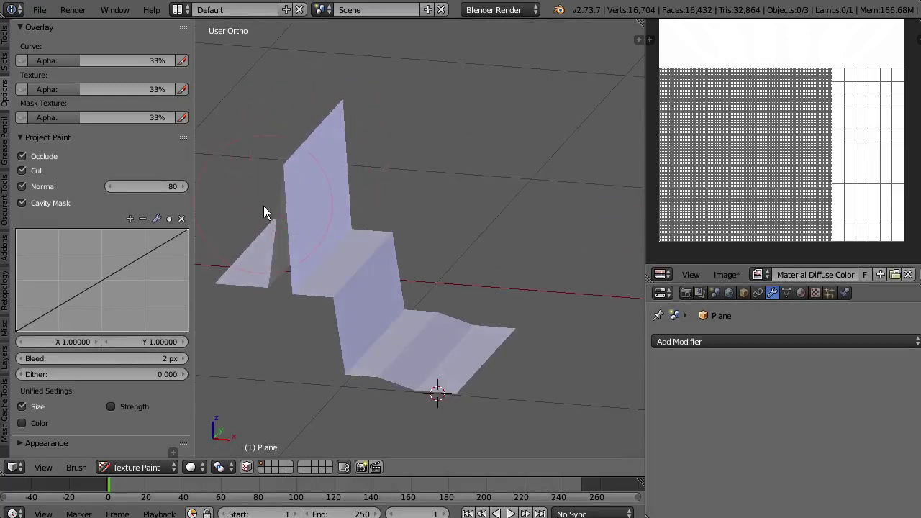
pyautogui.moveTo(308, 156); pyautogui.dragTo(298, 180, button='middle')
pyautogui.click(298, 180)
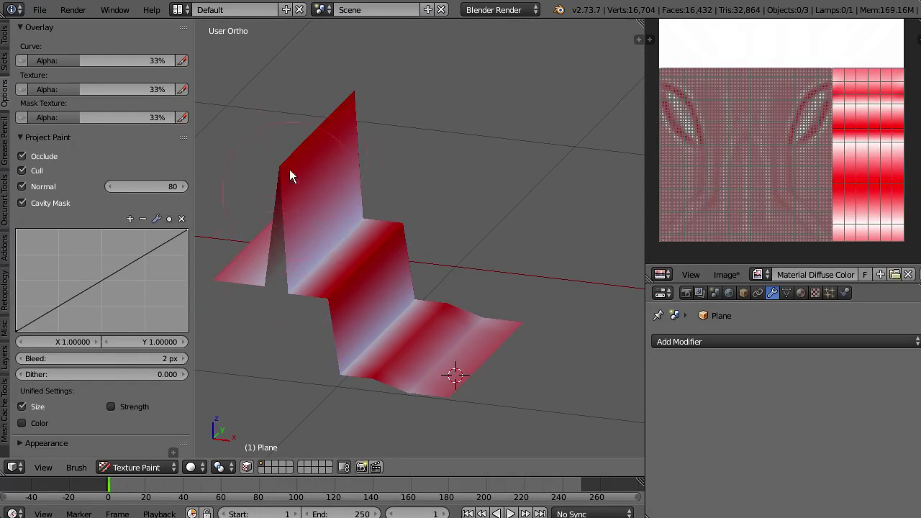
pyautogui.hotkey('ctrl', 'z')
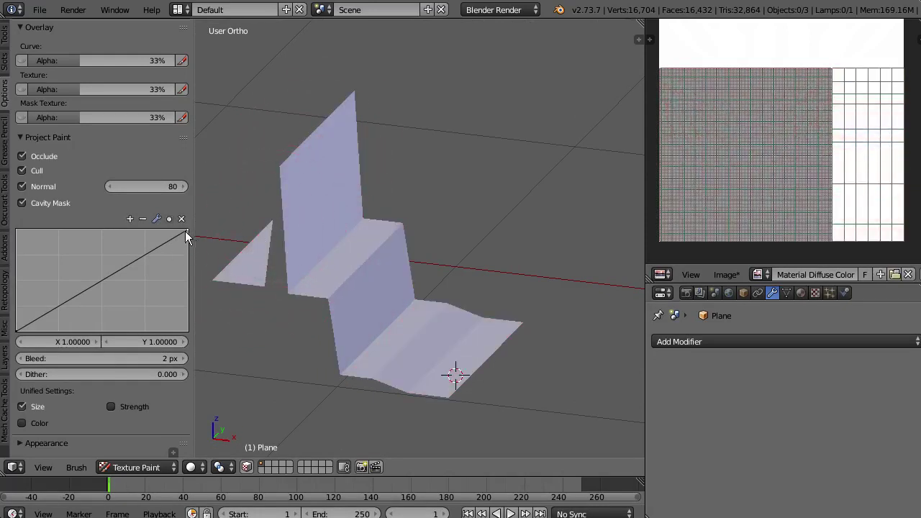
pyautogui.moveTo(185, 231); pyautogui.dragTo(205, 225)
# Bring the sculpted plane into view and replace the Fill brush with the Brush preset in a blue colour.
pyautogui.moveTo(415, 210); pyautogui.dragTo(453, 223, button='middle')
pyautogui.scroll(-2, 460, 270)
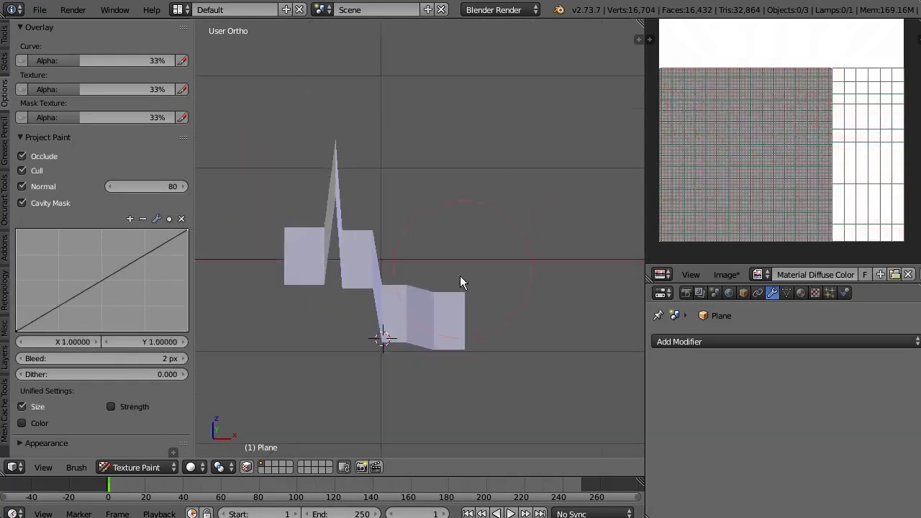
pyautogui.keyDown('shift'); pyautogui.moveTo(480, 266); pyautogui.dragTo(304, 259, button='middle'); pyautogui.keyUp('shift')
pyautogui.moveTo(440, 226); pyautogui.dragTo(449, 277, button='middle')
pyautogui.scroll(1, 465, 256)
pyautogui.moveTo(474, 240)
pyautogui.mouseDown(button='middle')
pyautogui.moveTo(486, 254)
pyautogui.moveTo(387, 298)
pyautogui.moveTo(381, 312)
pyautogui.moveTo(413, 261)
pyautogui.moveTo(76, 135)
pyautogui.mouseUp(button='middle')
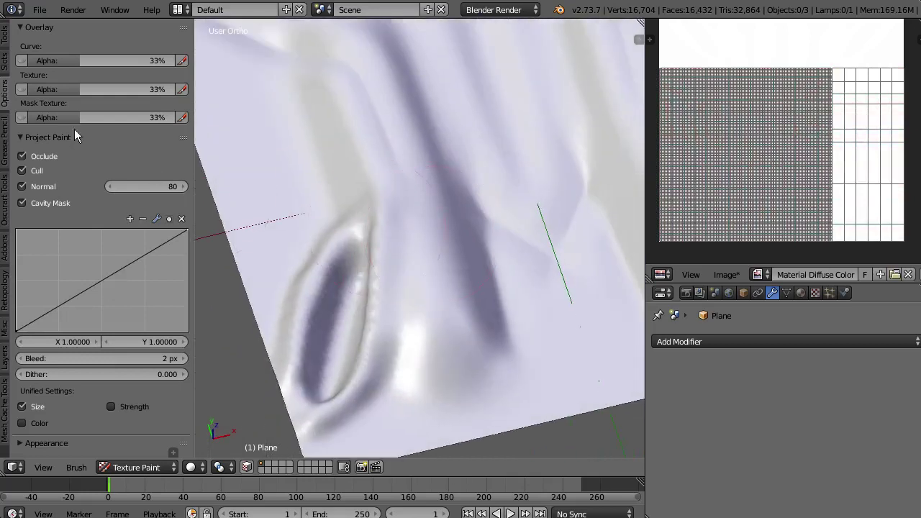
pyautogui.click(7, 41)
pyautogui.scroll(-4, 98, 264)
pyautogui.click(94, 298)
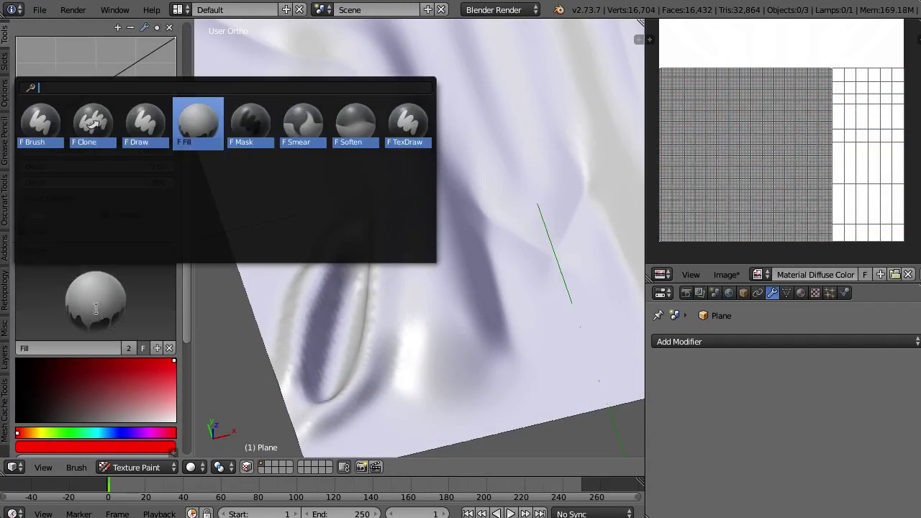
pyautogui.click(38, 118)
pyautogui.click(138, 360)
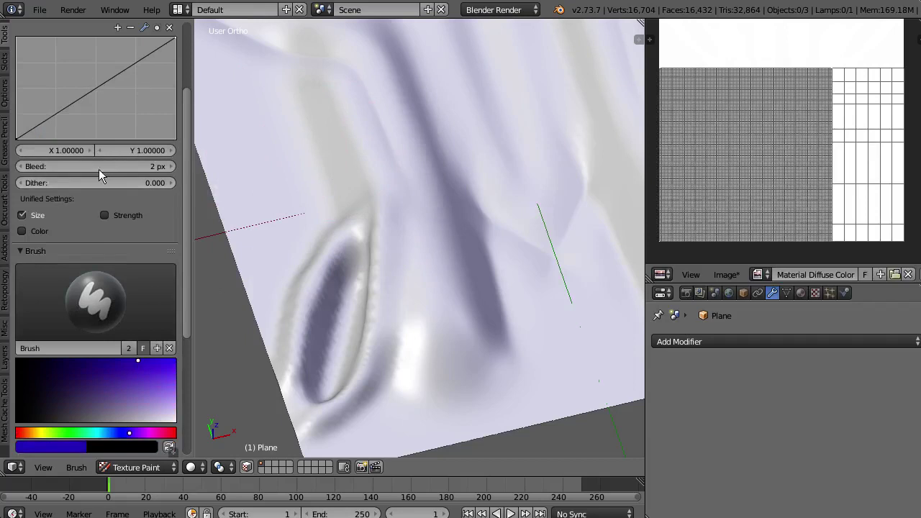
# Reverse the cavity curve to fall from 0, 1 to 1, 0 and sag through a middle point at X 0.33735, Y 0.22500.
pyautogui.scroll(4, 99, 169)
pyautogui.click(19, 214)
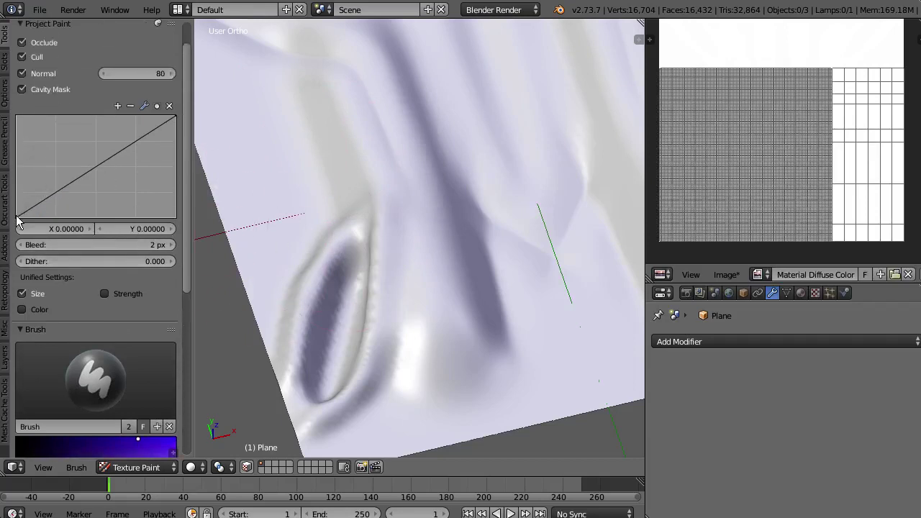
pyautogui.moveTo(19, 214); pyautogui.dragTo(26, 110)
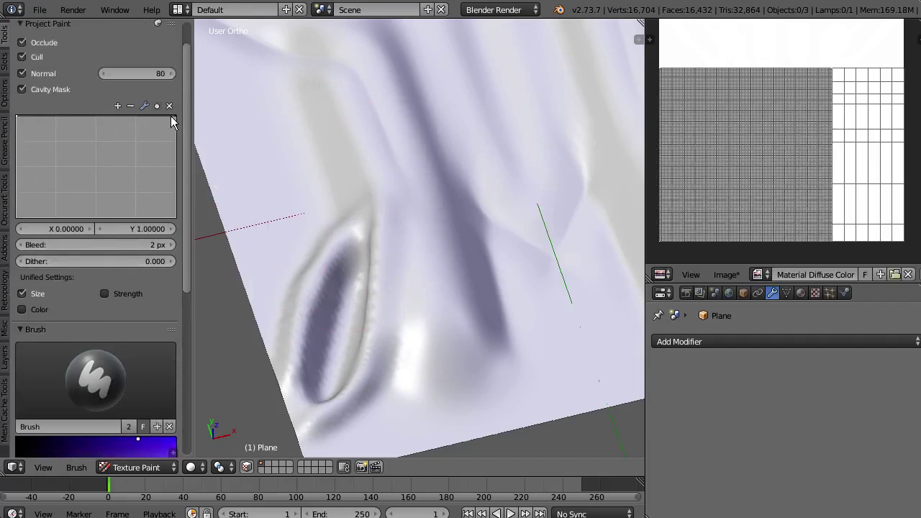
pyautogui.moveTo(171, 119); pyautogui.dragTo(173, 214)
pyautogui.moveTo(72, 166)
pyautogui.mouseDown()
pyautogui.moveTo(85, 178)
pyautogui.moveTo(69, 195)
pyautogui.mouseUp()
# Paint a blue test stroke in the slit-shaped groove and undo it.
pyautogui.moveTo(358, 243)
pyautogui.mouseDown()
pyautogui.moveTo(347, 315)
pyautogui.moveTo(367, 239)
pyautogui.mouseUp()
pyautogui.hotkey('ctrl', 'z')
pyautogui.hotkey('ctrl', 'z')
pyautogui.hotkey('ctrl', 'z')
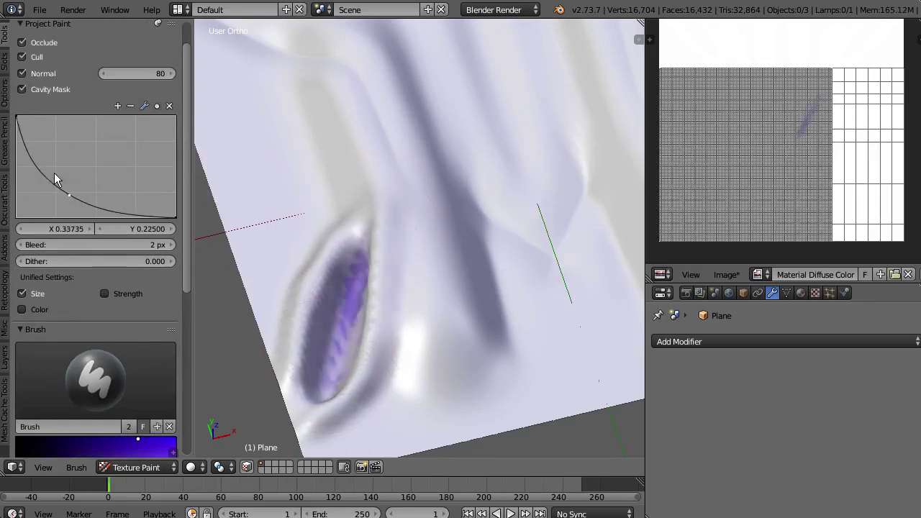
pyautogui.hotkey('ctrl', 'z')
# Shape the cavity curve into an S with points at X 0.19277, Y 0.89375 and X 0.49398, Y 0.26250.
pyautogui.moveTo(41, 173); pyautogui.dragTo(46, 140)
pyautogui.moveTo(70, 194); pyautogui.dragTo(94, 190)
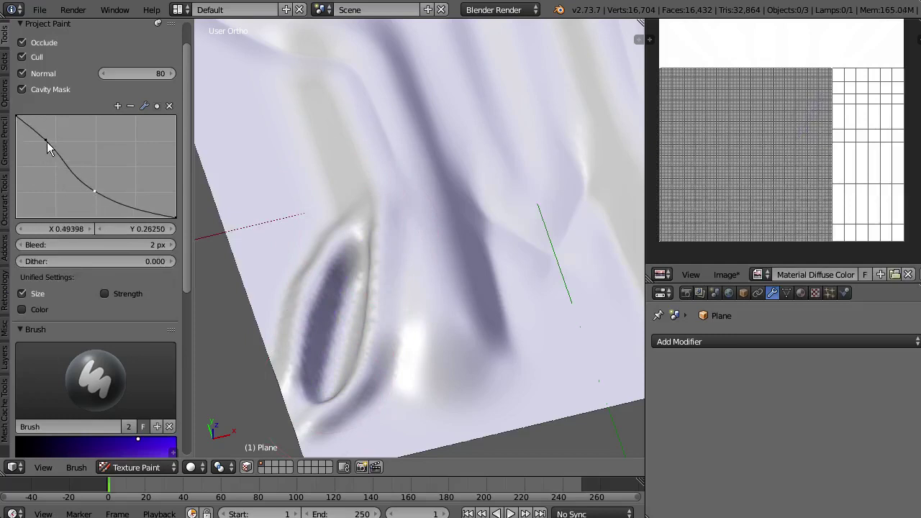
pyautogui.moveTo(46, 142); pyautogui.dragTo(47, 126)
# Paint blue strokes over the slit-shaped groove from several angles and undo the last stroke.
pyautogui.moveTo(339, 285)
pyautogui.mouseDown()
pyautogui.moveTo(350, 233)
pyautogui.moveTo(358, 280)
pyautogui.moveTo(362, 85)
pyautogui.moveTo(350, 380)
pyautogui.mouseUp()
pyautogui.keyDown('shift'); pyautogui.moveTo(380, 315); pyautogui.dragTo(357, 275, button='middle'); pyautogui.keyUp('shift')
pyautogui.moveTo(358, 275)
pyautogui.mouseDown()
pyautogui.moveTo(300, 417)
pyautogui.moveTo(458, 348)
pyautogui.moveTo(412, 399)
pyautogui.mouseUp()
pyautogui.moveTo(381, 343)
pyautogui.mouseDown()
pyautogui.moveTo(329, 333)
pyautogui.moveTo(308, 297)
pyautogui.moveTo(326, 244)
pyautogui.moveTo(307, 302)
pyautogui.moveTo(318, 355)
pyautogui.moveTo(288, 362)
pyautogui.moveTo(350, 197)
pyautogui.moveTo(315, 282)
pyautogui.moveTo(341, 236)
pyautogui.mouseUp()
pyautogui.moveTo(341, 235); pyautogui.dragTo(385, 257, button='middle')
pyautogui.moveTo(304, 377)
pyautogui.mouseDown(button='middle')
pyautogui.moveTo(395, 311)
pyautogui.moveTo(371, 352)
pyautogui.moveTo(410, 253)
pyautogui.moveTo(486, 282)
pyautogui.moveTo(457, 300)
pyautogui.moveTo(416, 241)
pyautogui.moveTo(447, 276)
pyautogui.mouseUp(button='middle')
pyautogui.hotkey('ctrl', 'z')
# Resize the brush and paint more blue along the inside of the slit-shaped groove.
pyautogui.press('f')
pyautogui.click(417, 274)
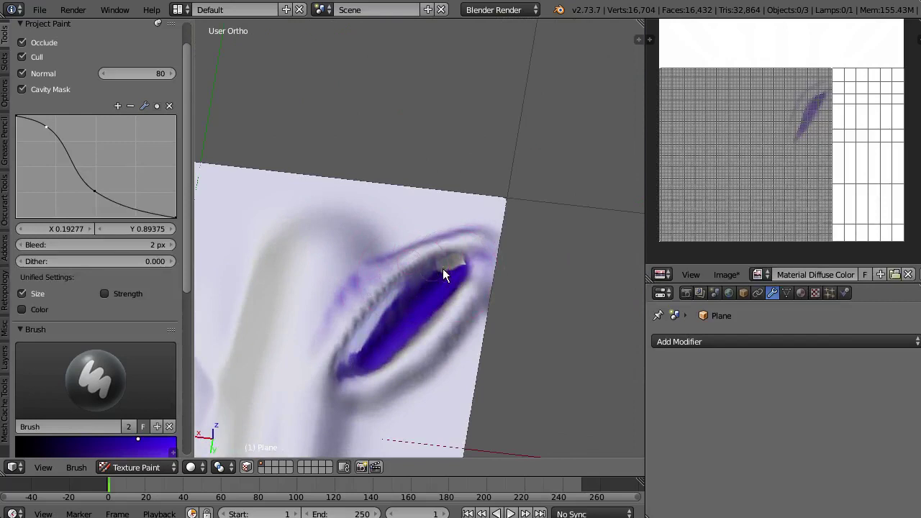
pyautogui.moveTo(458, 259)
pyautogui.mouseDown()
pyautogui.moveTo(334, 353)
pyautogui.moveTo(381, 325)
pyautogui.moveTo(344, 361)
pyautogui.mouseUp()
pyautogui.moveTo(462, 251)
pyautogui.mouseDown(button='middle')
pyautogui.moveTo(379, 336)
pyautogui.moveTo(401, 361)
pyautogui.moveTo(365, 232)
pyautogui.mouseUp(button='middle')
# In top view, paint blue around the painted groove and along the adjoining outer strip of the plane.
pyautogui.press('KP_7')
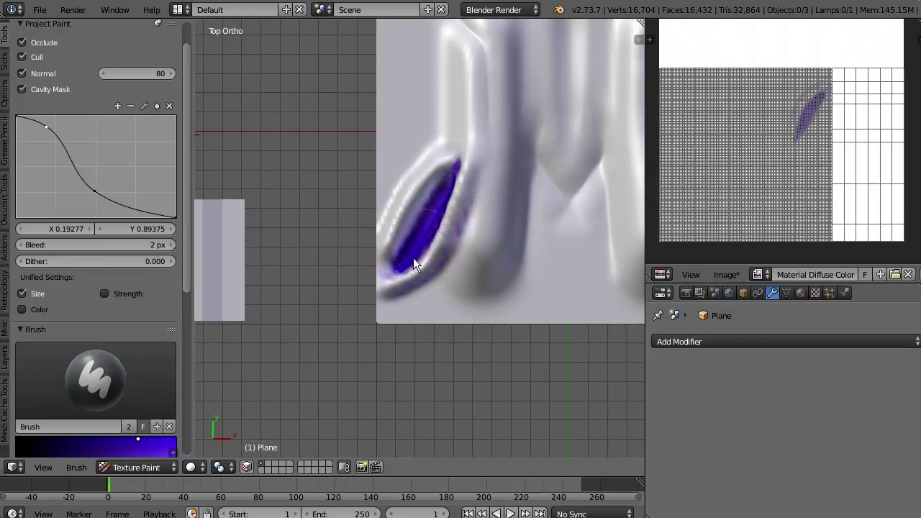
pyautogui.keyDown('shift'); pyautogui.moveTo(413, 257); pyautogui.dragTo(338, 347, button='middle'); pyautogui.keyUp('shift')
pyautogui.moveTo(332, 309)
pyautogui.mouseDown()
pyautogui.moveTo(368, 240)
pyautogui.moveTo(383, 252)
pyautogui.moveTo(396, 201)
pyautogui.moveTo(350, 258)
pyautogui.moveTo(358, 174)
pyautogui.moveTo(299, 226)
pyautogui.moveTo(377, 101)
pyautogui.mouseUp()
pyautogui.keyDown('shift'); pyautogui.moveTo(377, 101); pyautogui.dragTo(385, 149, button='middle'); pyautogui.keyUp('shift')
pyautogui.moveTo(385, 149)
pyautogui.mouseDown()
pyautogui.moveTo(311, 86)
pyautogui.moveTo(408, 357)
pyautogui.moveTo(371, 178)
pyautogui.moveTo(316, 61)
pyautogui.mouseUp()
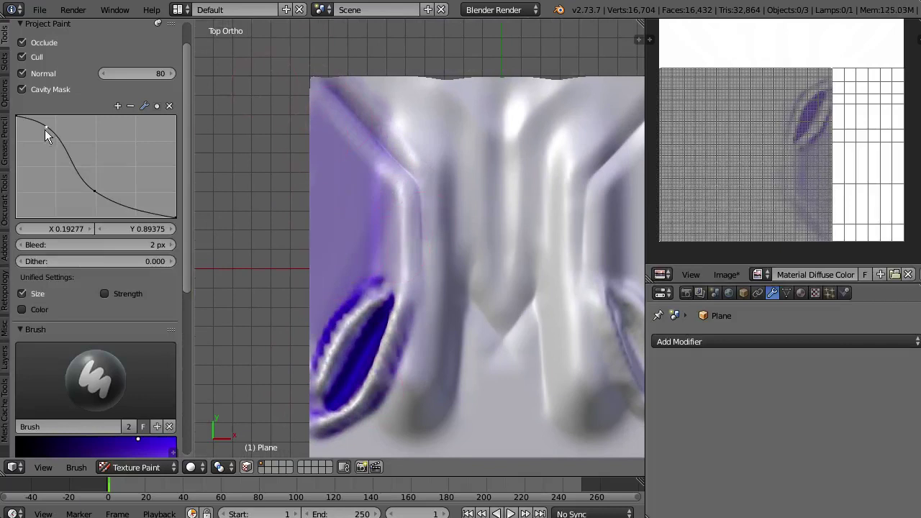
# Reshape the cavity curve so it rises from near 0, 0 to 1, 1 through two inner points.
pyautogui.moveTo(45, 128); pyautogui.dragTo(17, 177)
pyautogui.moveTo(16, 117); pyautogui.dragTo(18, 214)
pyautogui.moveTo(94, 191); pyautogui.dragTo(116, 151)
pyautogui.moveTo(177, 213); pyautogui.dragTo(175, 117)
# Paint blue over the opposite slit-shaped groove and the neighbouring ridges and flat areas using the rising cavity curve.
pyautogui.keyDown('shift'); pyautogui.moveTo(470, 283); pyautogui.dragTo(409, 211, button='middle'); pyautogui.keyUp('shift')
pyautogui.moveTo(484, 131)
pyautogui.mouseDown()
pyautogui.moveTo(511, 260)
pyautogui.moveTo(612, 343)
pyautogui.moveTo(559, 250)
pyautogui.moveTo(547, 262)
pyautogui.mouseUp()
pyautogui.keyDown('shift'); pyautogui.moveTo(547, 263); pyautogui.dragTo(470, 269, button='middle'); pyautogui.keyUp('shift')
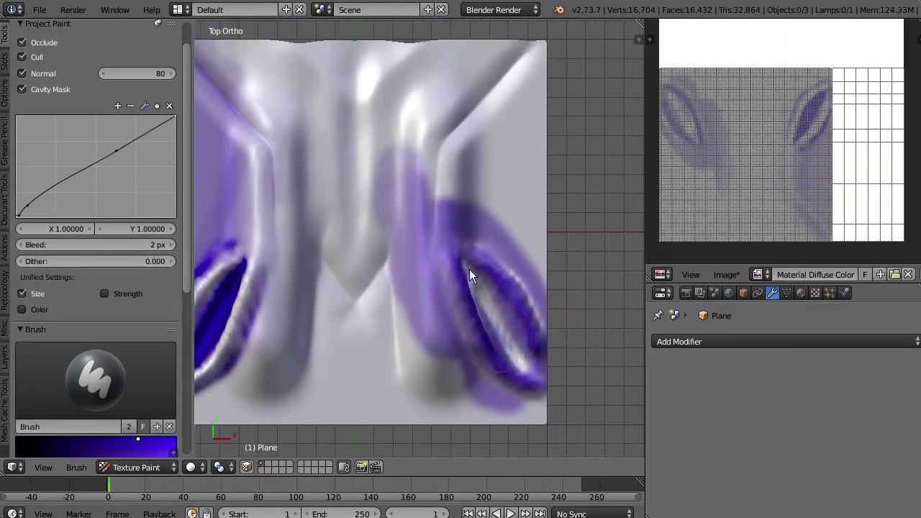
pyautogui.moveTo(470, 269)
pyautogui.mouseDown()
pyautogui.moveTo(438, 295)
pyautogui.moveTo(531, 385)
pyautogui.moveTo(449, 422)
pyautogui.moveTo(397, 203)
pyautogui.moveTo(432, 296)
pyautogui.moveTo(542, 34)
pyautogui.moveTo(436, 250)
pyautogui.moveTo(567, 42)
pyautogui.moveTo(464, 141)
pyautogui.moveTo(522, 101)
pyautogui.mouseUp()
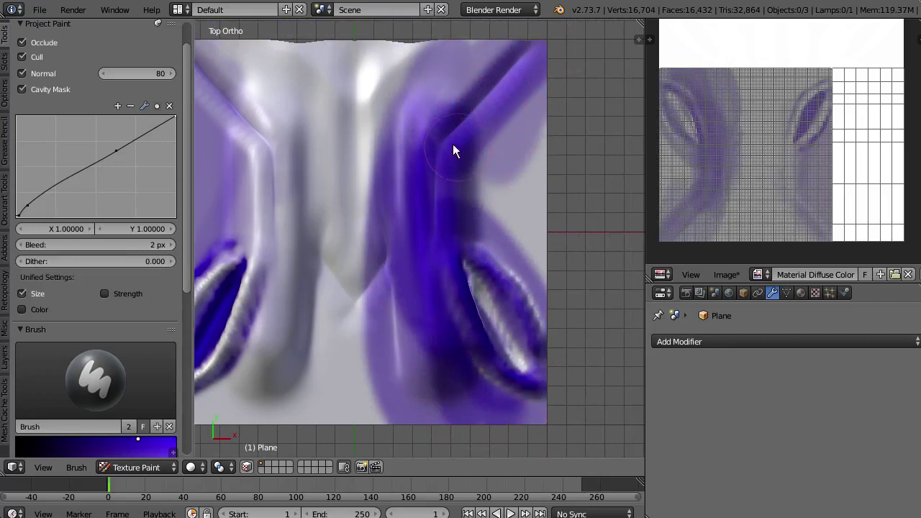
pyautogui.moveTo(454, 149); pyautogui.dragTo(518, 63)
pyautogui.moveTo(436, 278)
pyautogui.mouseDown()
pyautogui.moveTo(532, 94)
pyautogui.moveTo(529, 265)
pyautogui.moveTo(490, 253)
pyautogui.moveTo(551, 240)
pyautogui.moveTo(514, 284)
pyautogui.mouseUp()
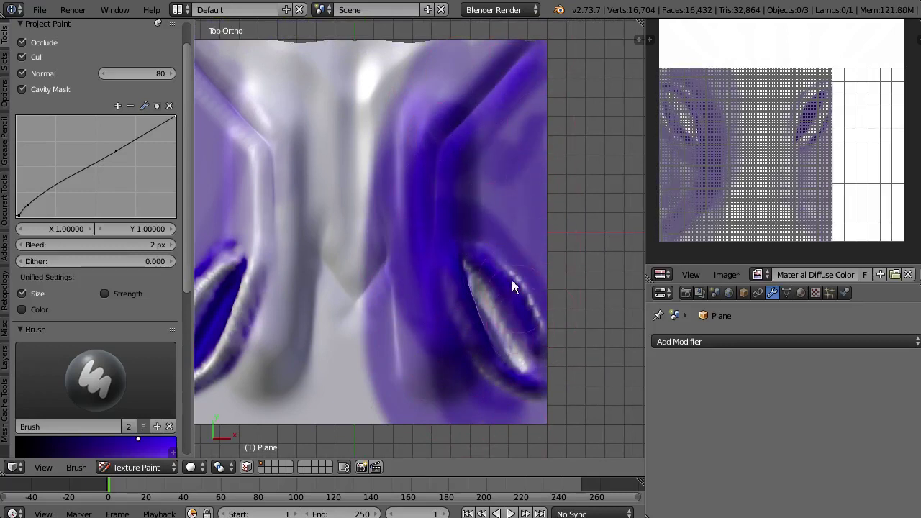
# Inspect the painted plane beside the stepped mesh from several angles in perspective view.
pyautogui.moveTo(457, 57)
pyautogui.mouseDown(button='middle')
pyautogui.moveTo(325, 173)
pyautogui.moveTo(376, 153)
pyautogui.mouseUp(button='middle')
pyautogui.scroll(-4, 376, 145)
pyautogui.moveTo(395, 232); pyautogui.dragTo(419, 257, button='middle')
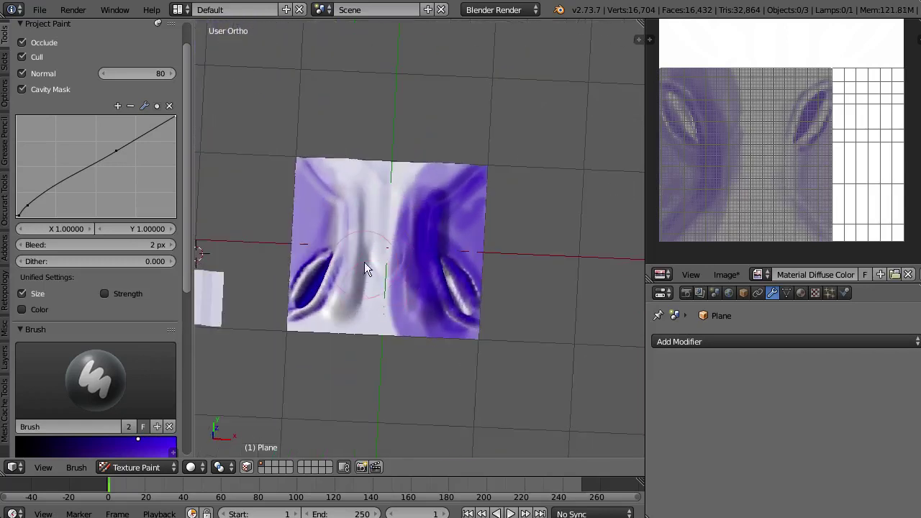
pyautogui.moveTo(364, 262)
pyautogui.mouseDown(button='middle')
pyautogui.moveTo(413, 144)
pyautogui.moveTo(426, 158)
pyautogui.moveTo(369, 174)
pyautogui.moveTo(369, 213)
pyautogui.moveTo(463, 223)
pyautogui.moveTo(442, 216)
pyautogui.mouseUp(button='middle')
pyautogui.scroll(4, 378, 257)
pyautogui.scroll(5, 406, 134)
pyautogui.press('KP_5')
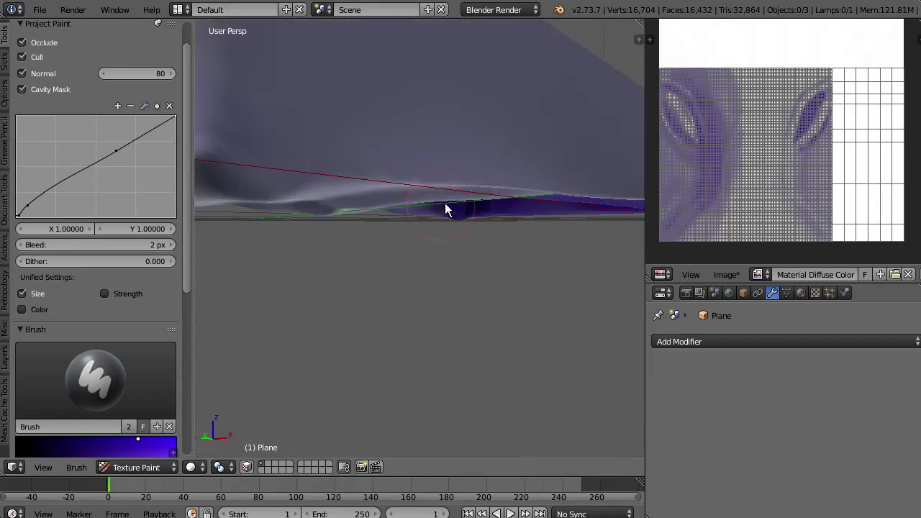
pyautogui.moveTo(440, 154)
pyautogui.mouseDown(button='middle')
pyautogui.moveTo(494, 261)
pyautogui.moveTo(438, 290)
pyautogui.moveTo(409, 350)
pyautogui.moveTo(417, 283)
pyautogui.moveTo(430, 273)
pyautogui.moveTo(442, 298)
pyautogui.moveTo(446, 267)
pyautogui.moveTo(434, 239)
pyautogui.moveTo(418, 325)
pyautogui.moveTo(377, 333)
pyautogui.moveTo(431, 267)
pyautogui.moveTo(383, 204)
pyautogui.moveTo(447, 223)
pyautogui.moveTo(511, 214)
pyautogui.moveTo(466, 240)
pyautogui.moveTo(512, 226)
pyautogui.moveTo(404, 240)
pyautogui.moveTo(526, 245)
pyautogui.moveTo(454, 285)
pyautogui.moveTo(503, 254)
pyautogui.moveTo(516, 275)
pyautogui.moveTo(518, 245)
pyautogui.moveTo(504, 227)
pyautogui.moveTo(483, 247)
pyautogui.mouseUp(button='middle')
pyautogui.moveTo(469, 208)
pyautogui.mouseDown()
pyautogui.moveTo(489, 243)
pyautogui.moveTo(466, 229)
pyautogui.mouseUp()
pyautogui.moveTo(473, 263); pyautogui.dragTo(472, 274, button='middle')
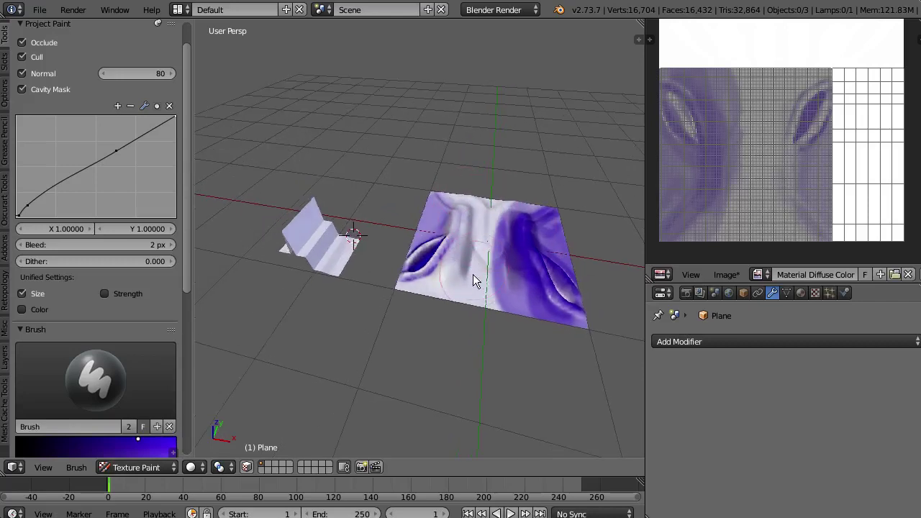
pyautogui.scroll(1, 472, 235)
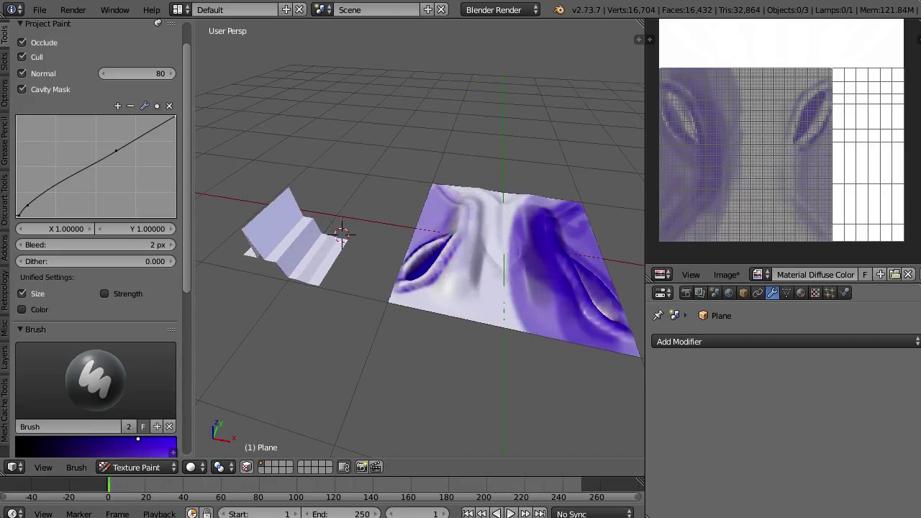